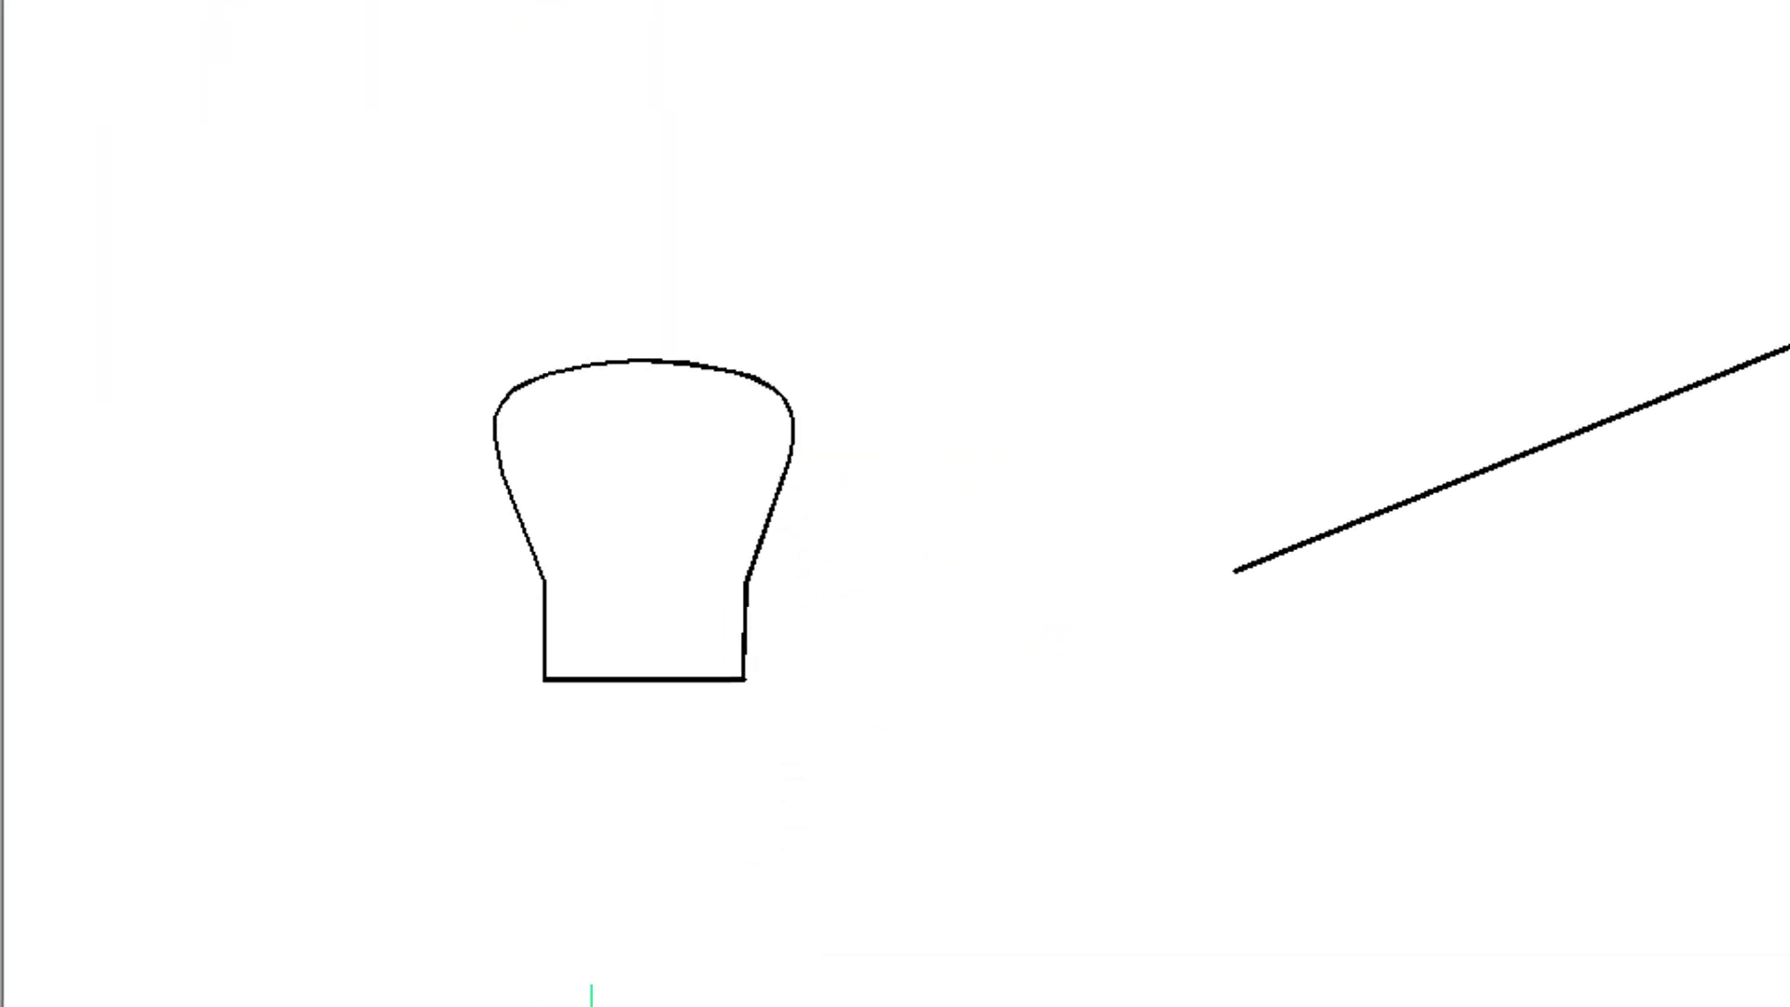
Sweep the handrail profile along the straight line to create the long handrail solid
{"action": "type", "text": "s"}
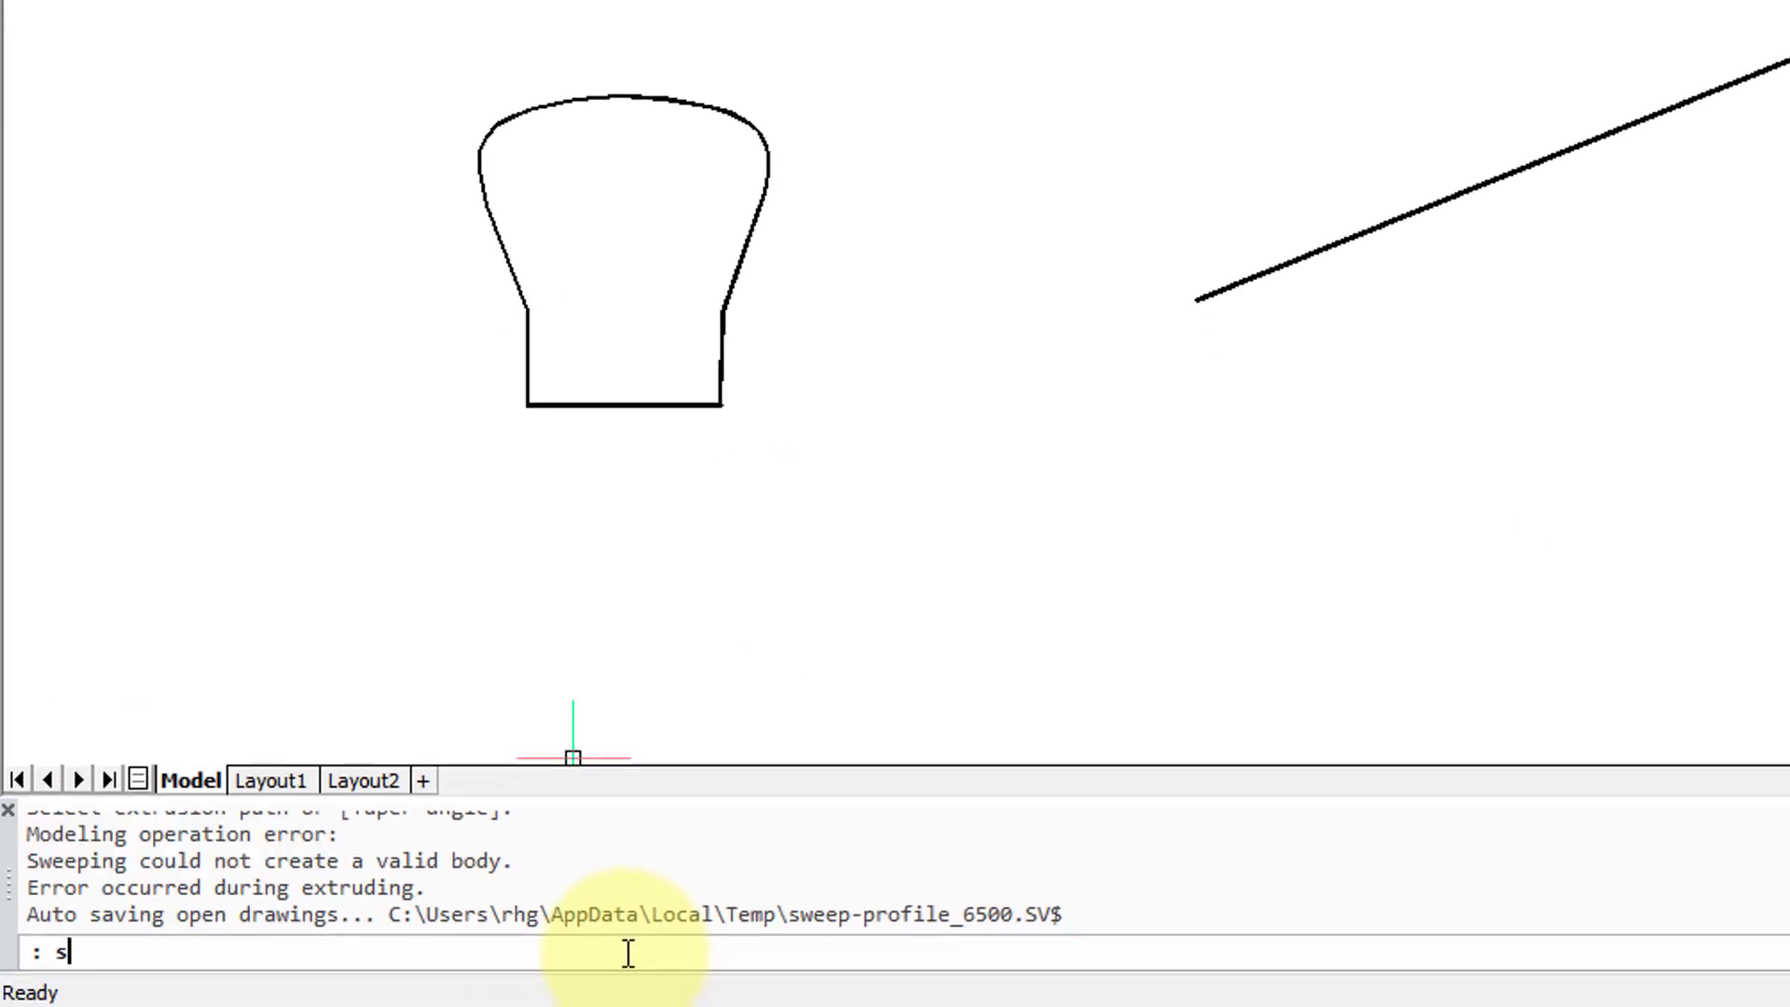
{"action": "type", "text": "weep"}
{"action": "key", "text": "Return"}
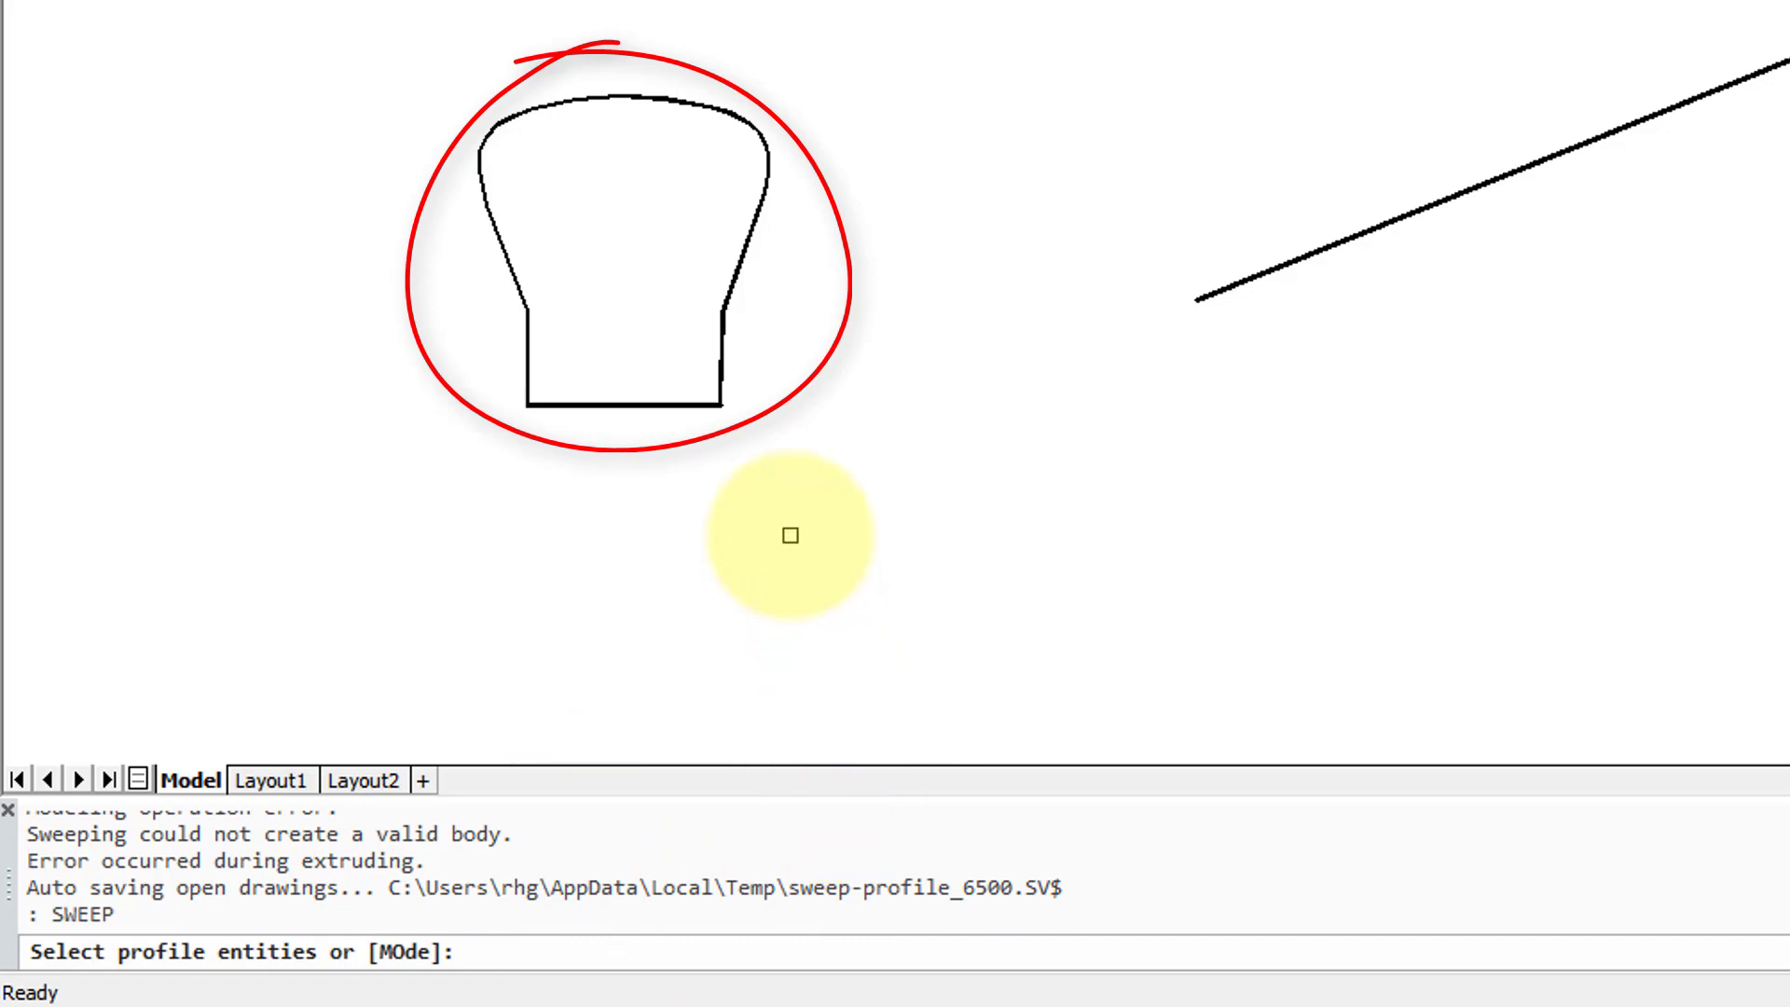
{"action": "left_click", "coordinate": [723, 405]}
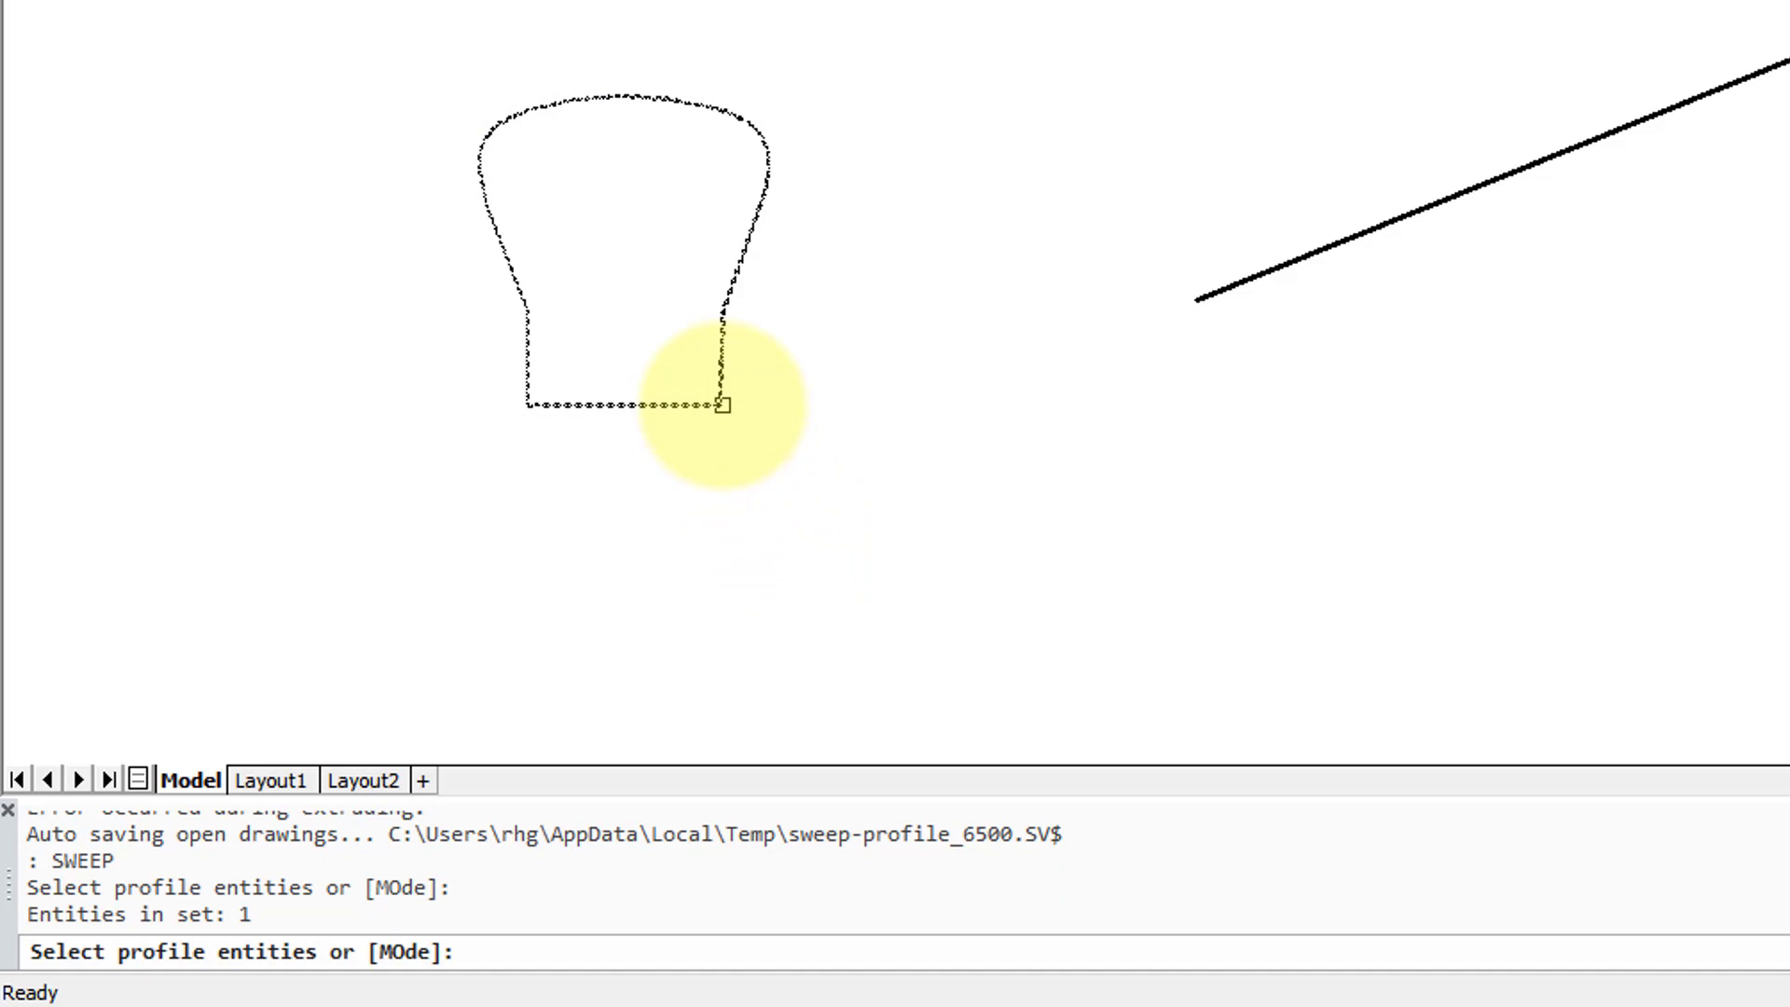
{"action": "key", "text": "Return"}
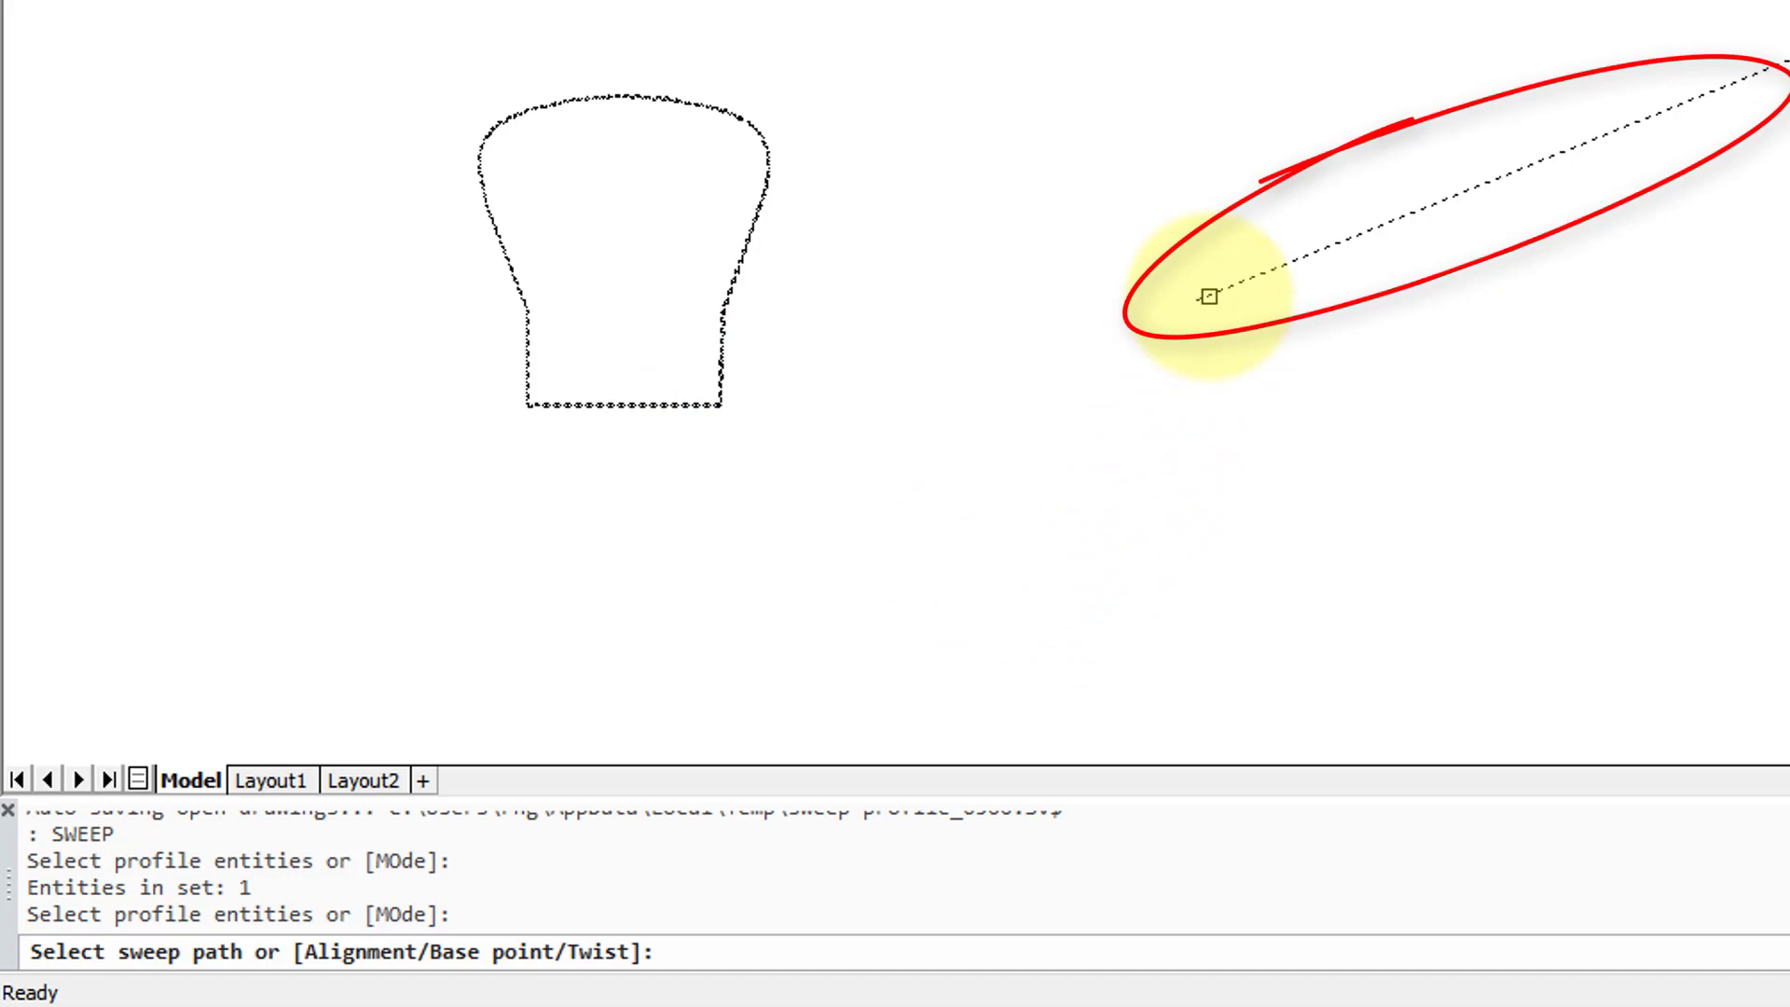
{"action": "left_click", "coordinate": [1210, 297]}
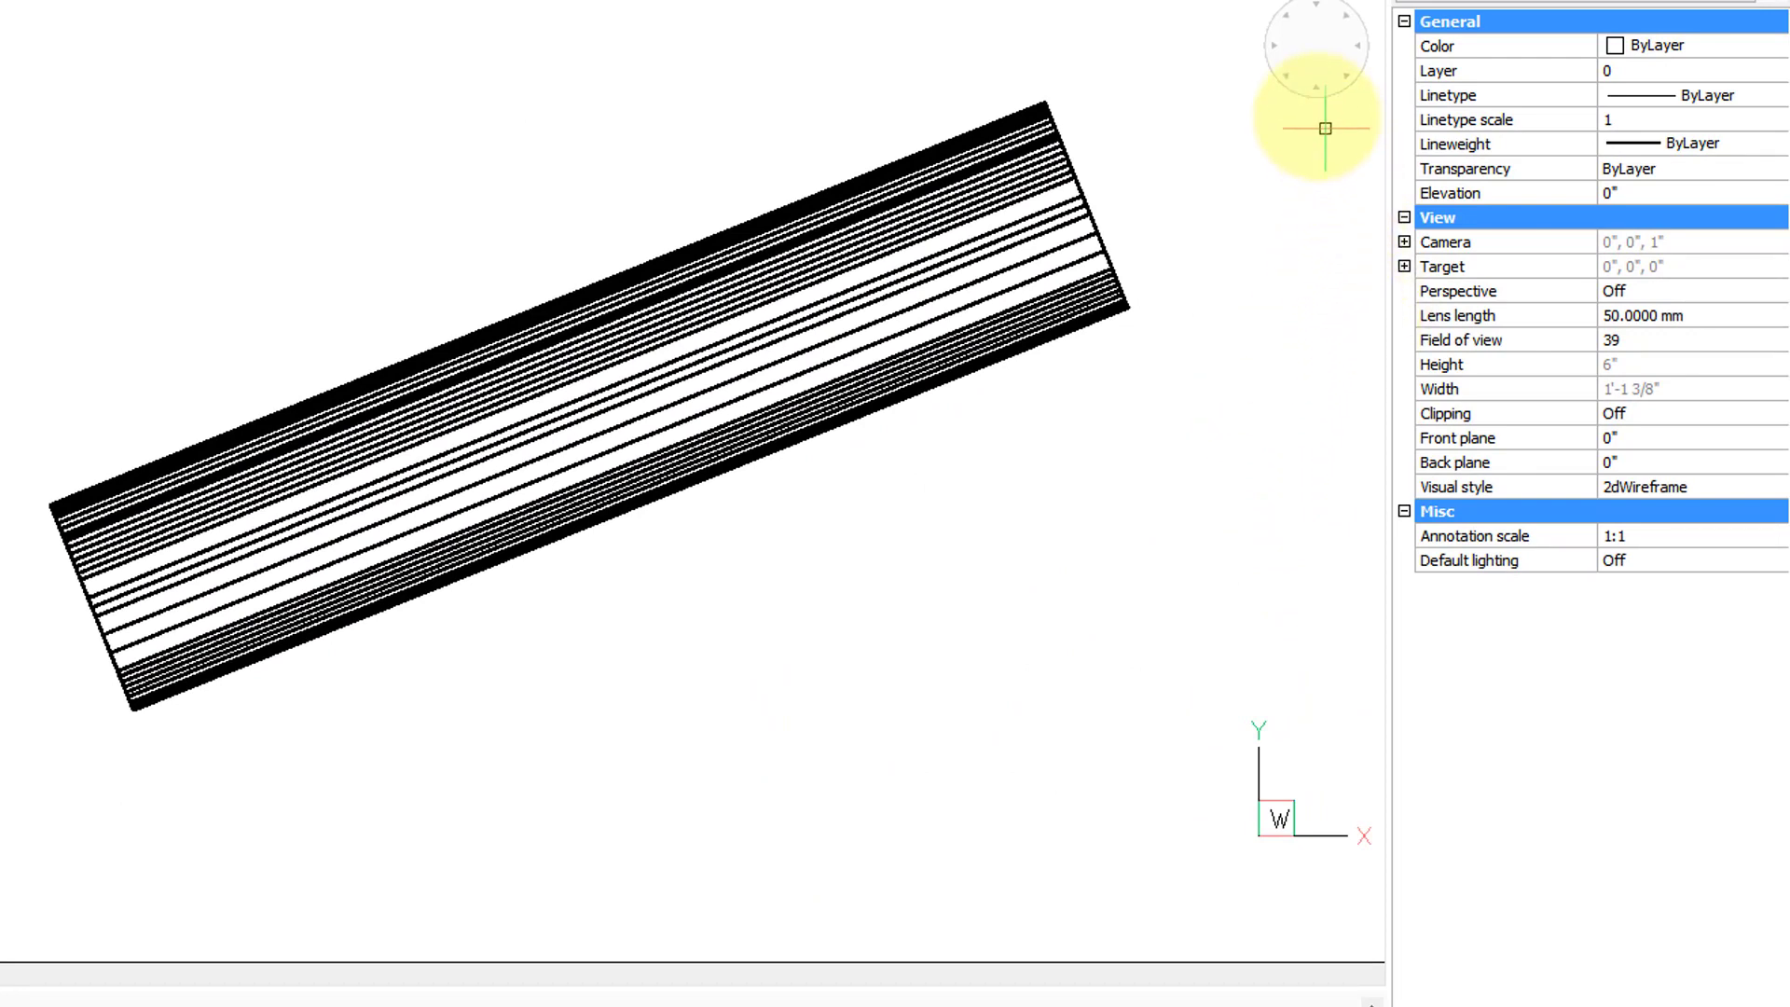
Show the handrail in an isometric 3D view shaded with the Modeling visual style
{"action": "left_click", "coordinate": [1306, 93]}
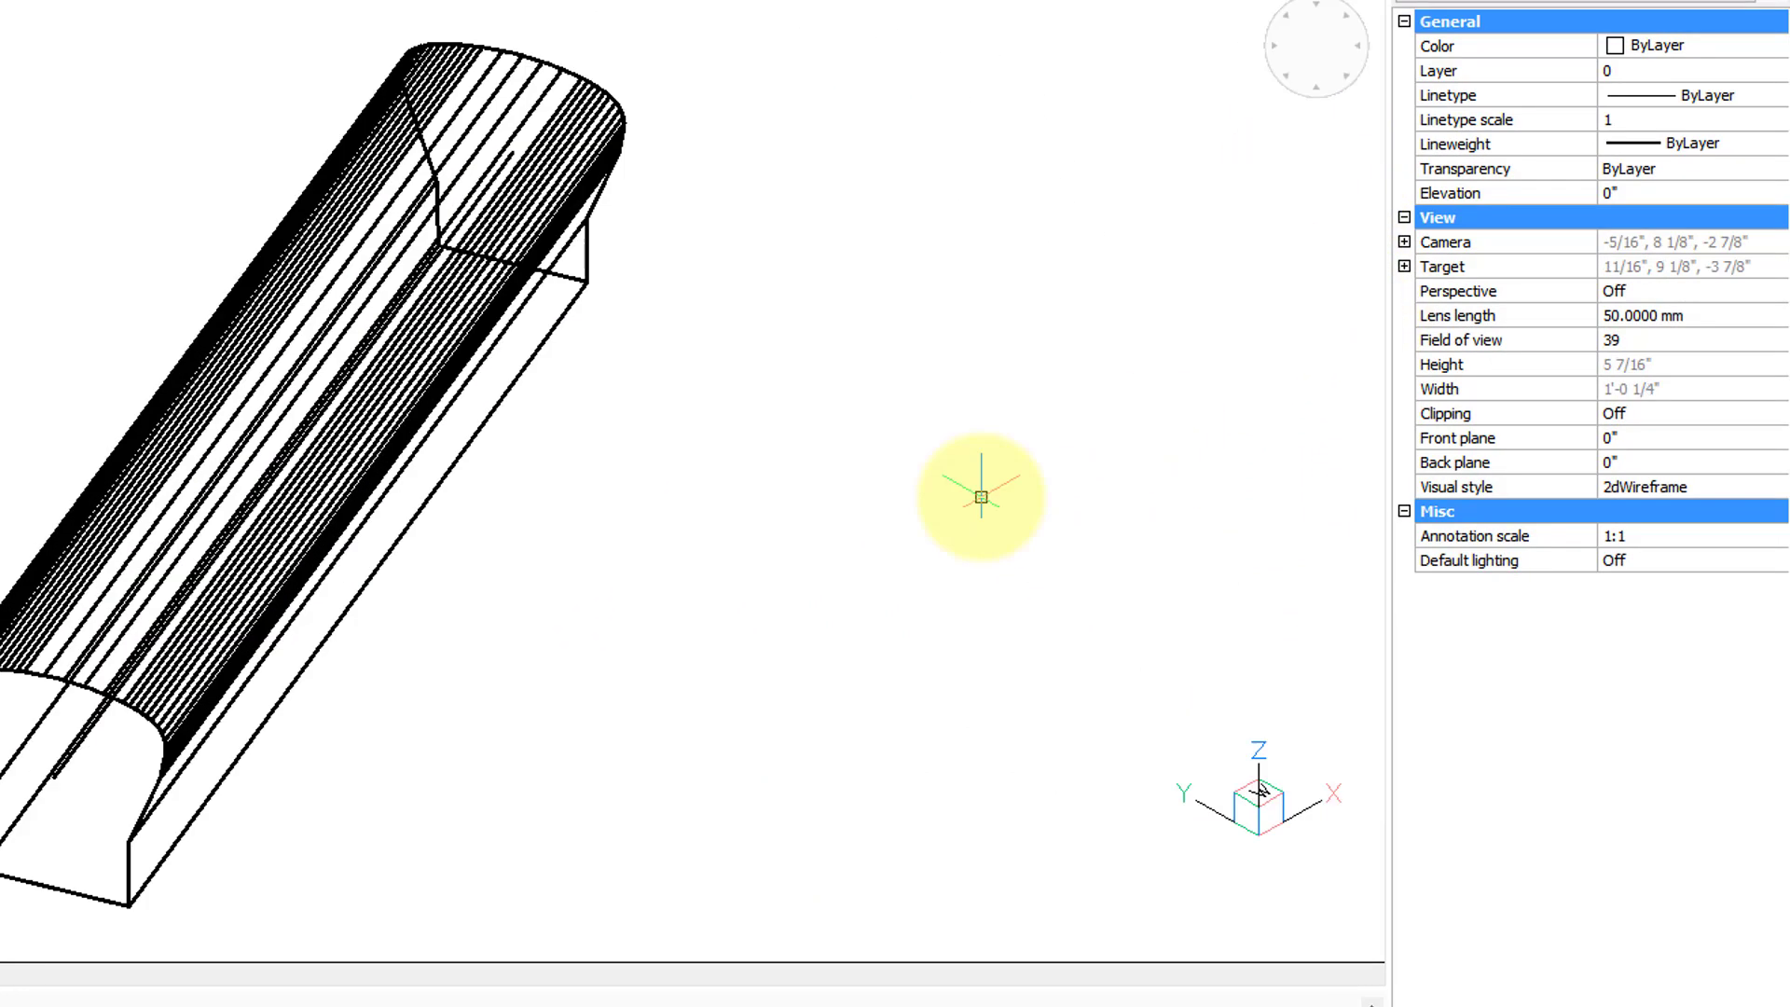
{"action": "left_click", "coordinate": [1757, 486]}
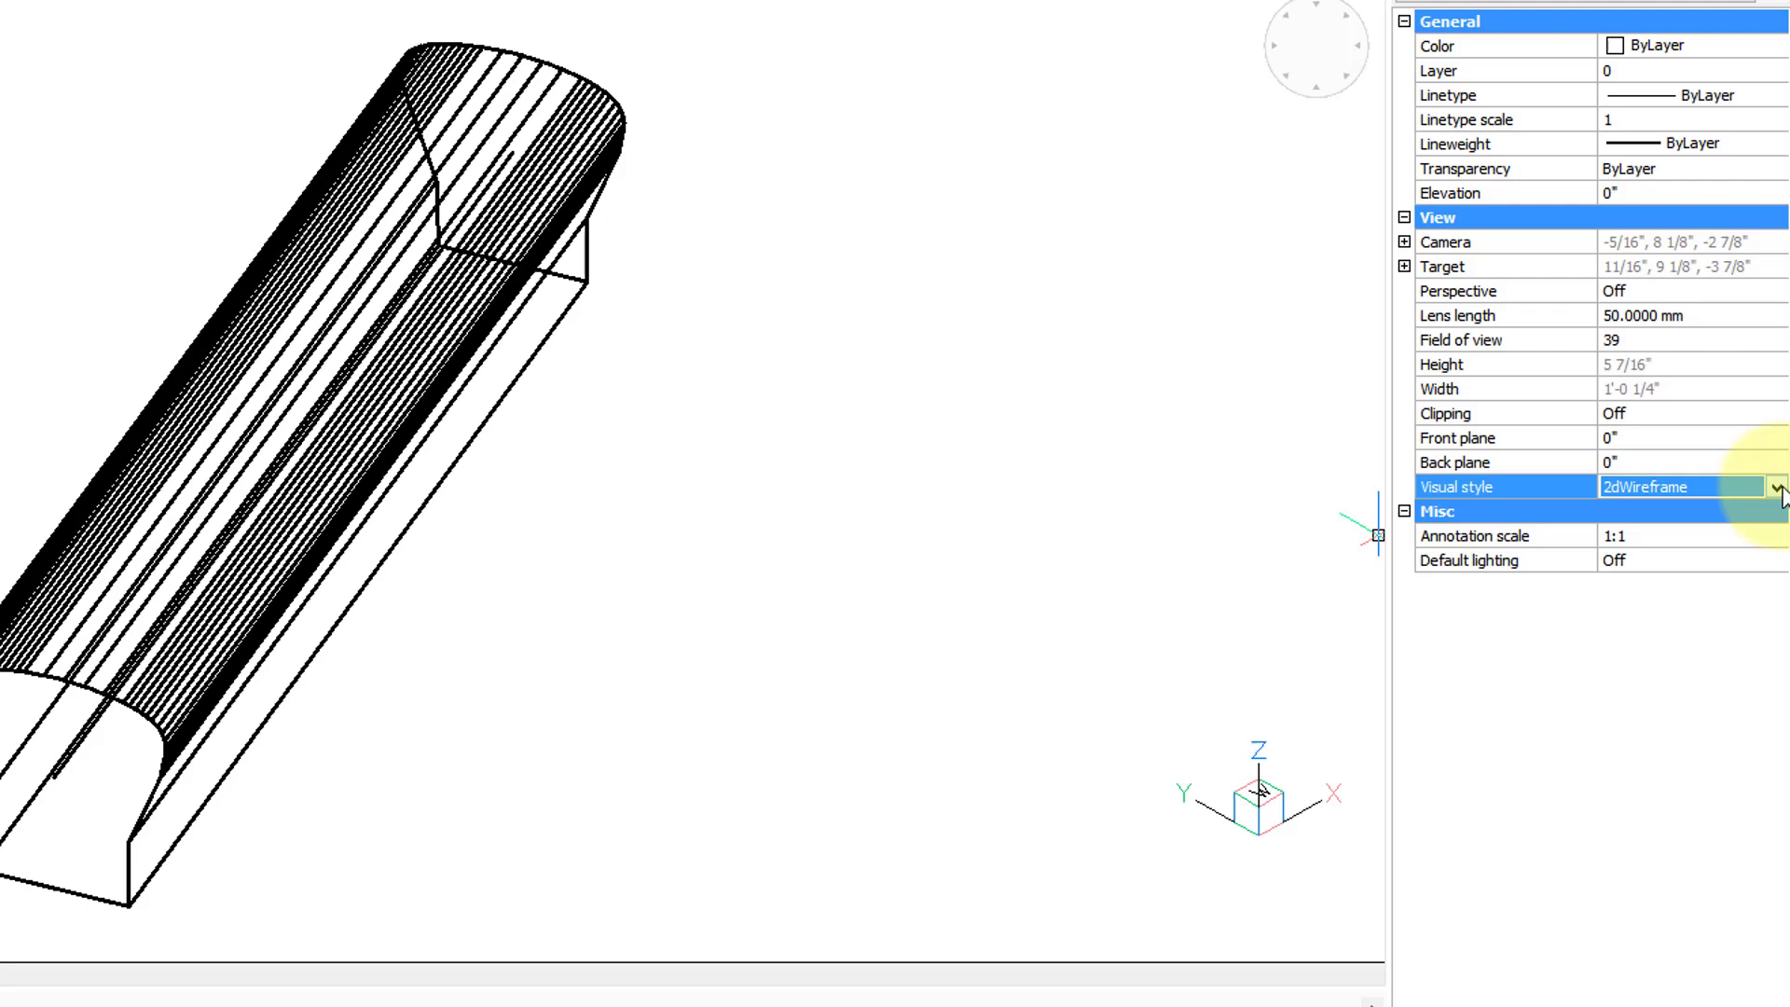
{"action": "left_click", "coordinate": [1778, 487]}
{"action": "left_click", "coordinate": [1725, 580]}
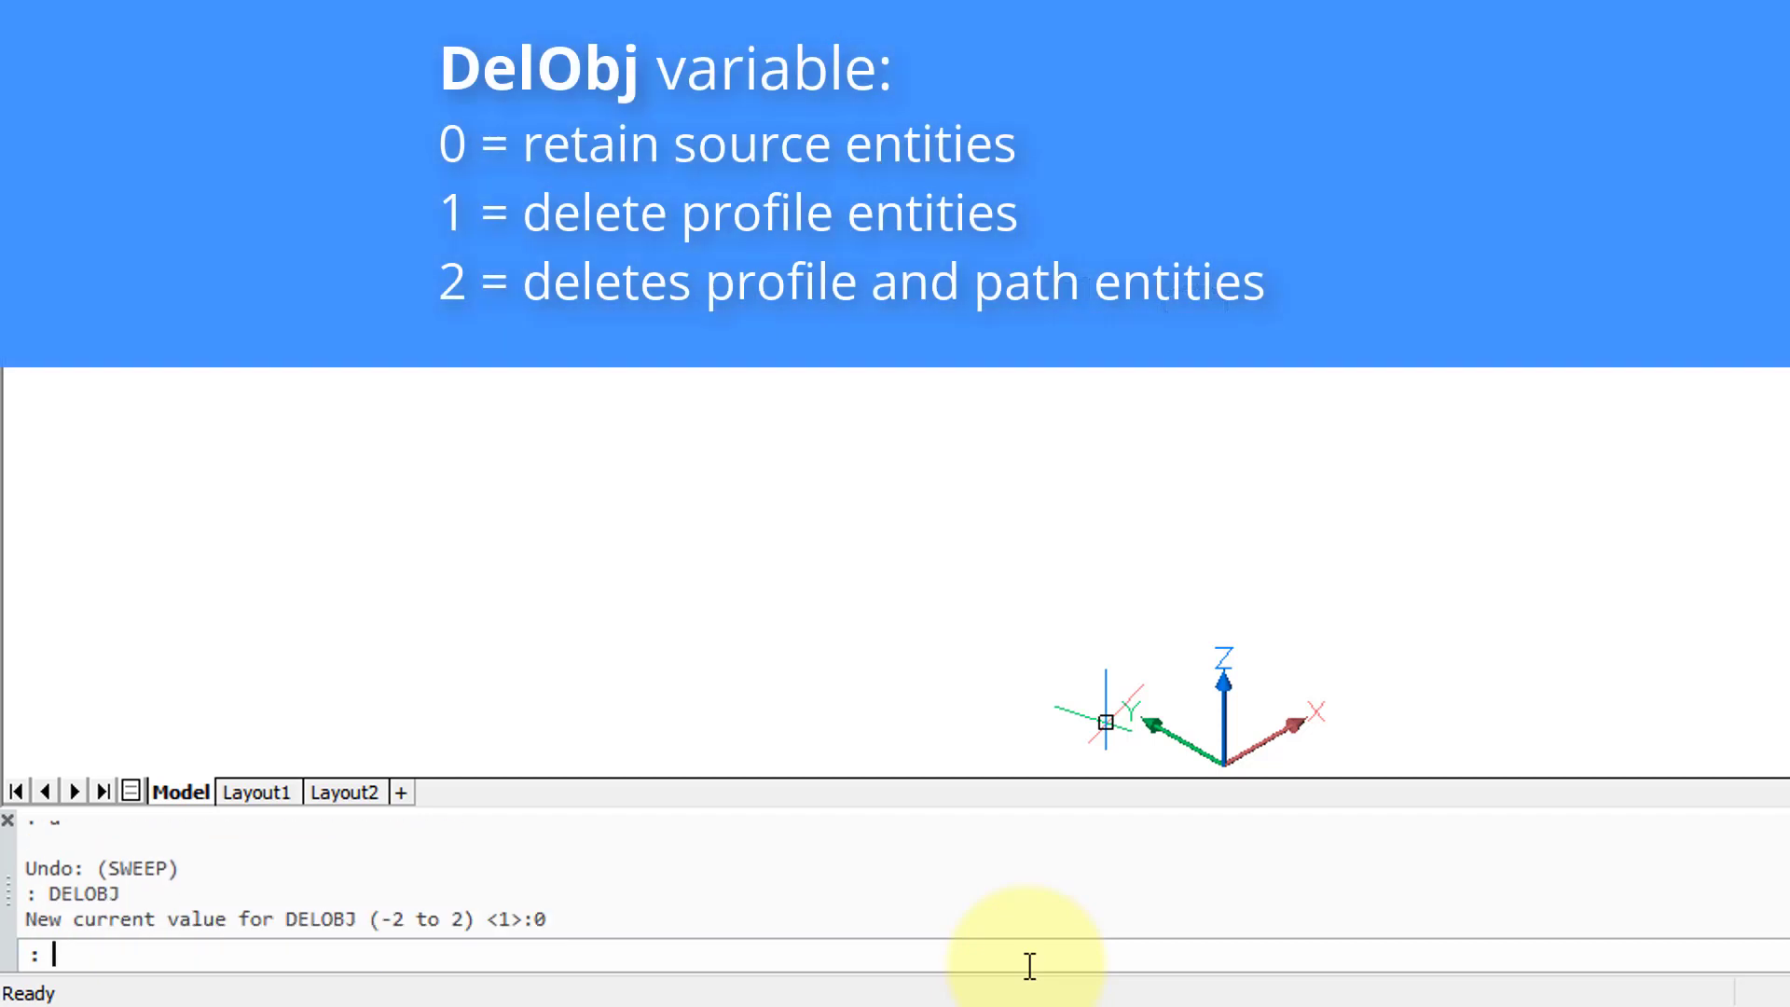
Apply DELOBJ value 0 so source curves are kept, and start SWEEP
{"action": "type", "text": "SWEEP"}
{"action": "key", "text": "Return"}
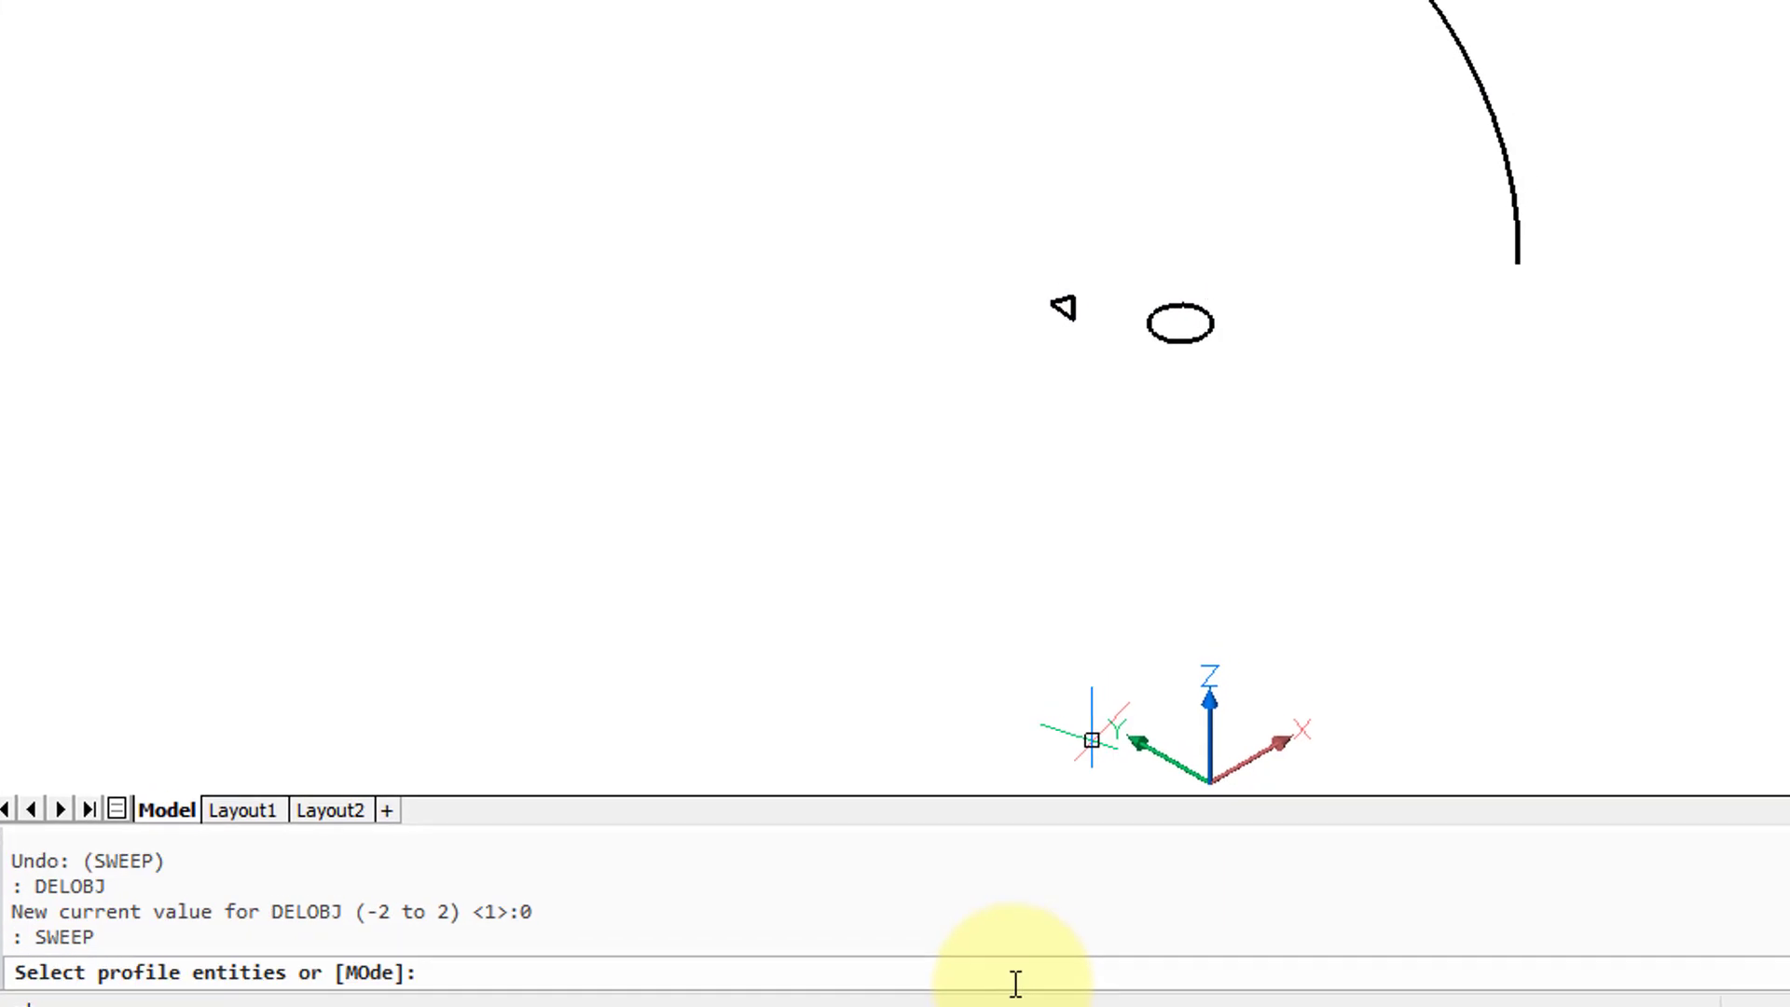
Window-select the triangle and ellipse as the profiles to sweep
{"action": "left_click", "coordinate": [840, 445]}
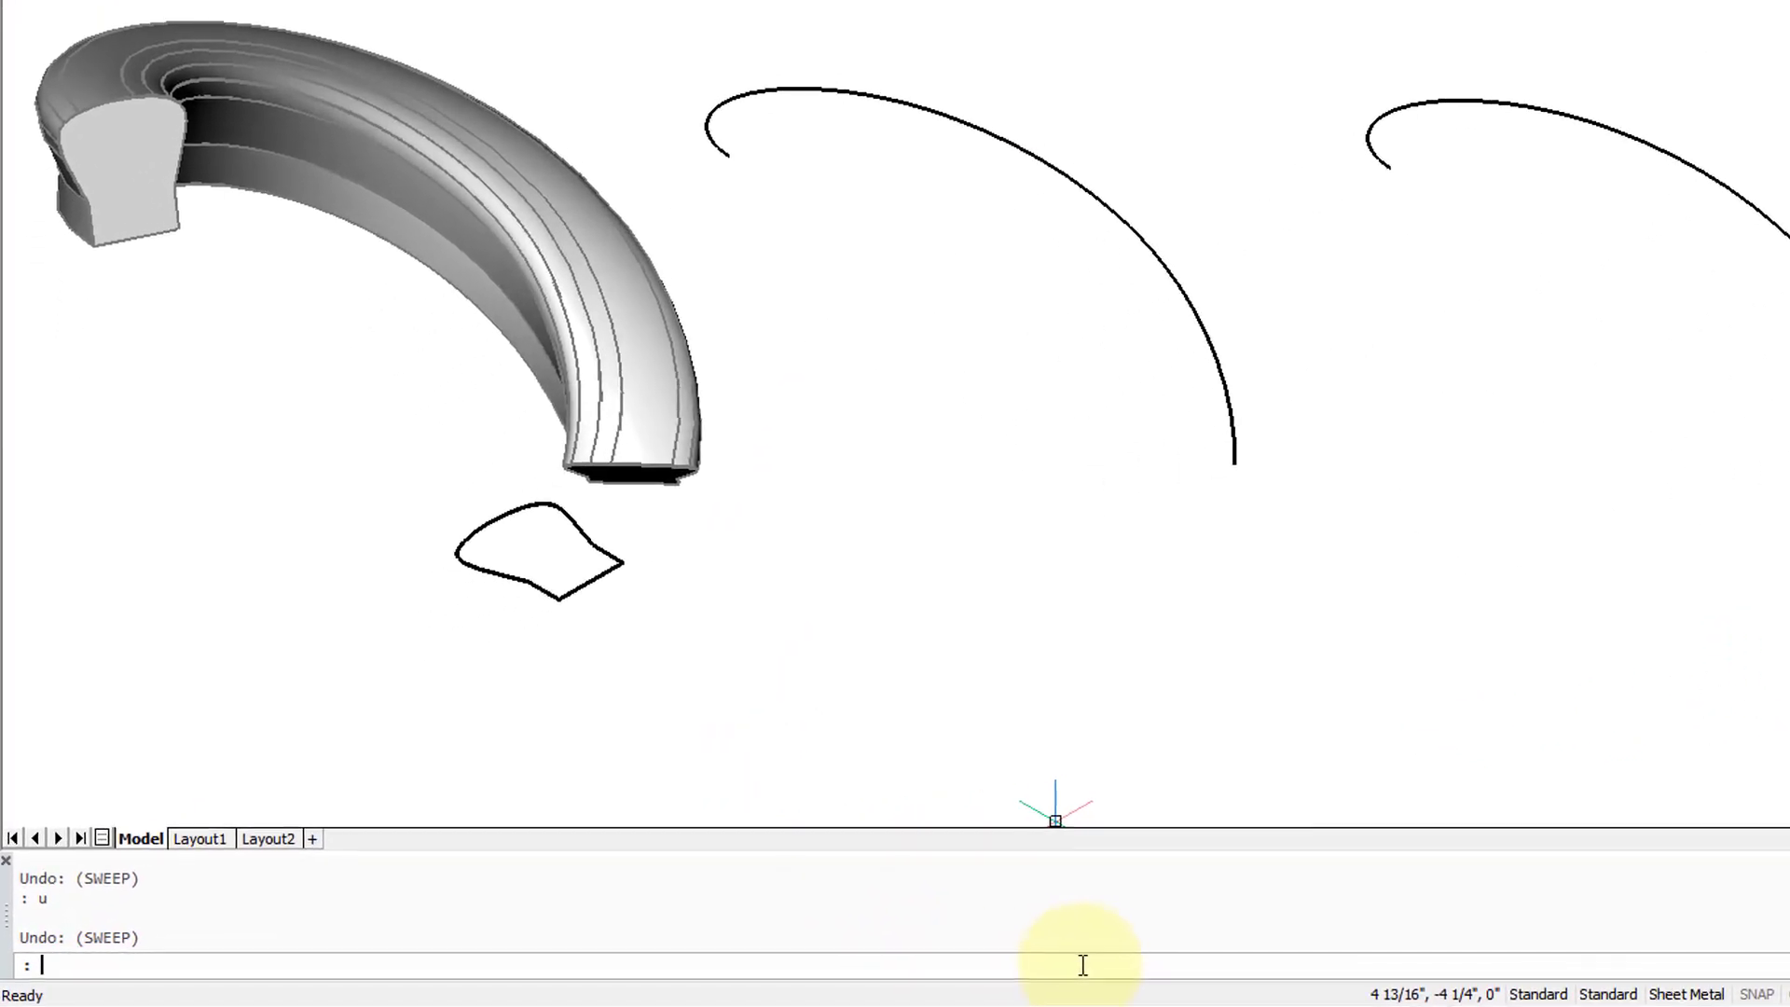
Run SWEEP with output mode set to Surface and choose the irregular profile
{"action": "type", "text": "sw"}
{"action": "key", "text": "Return"}
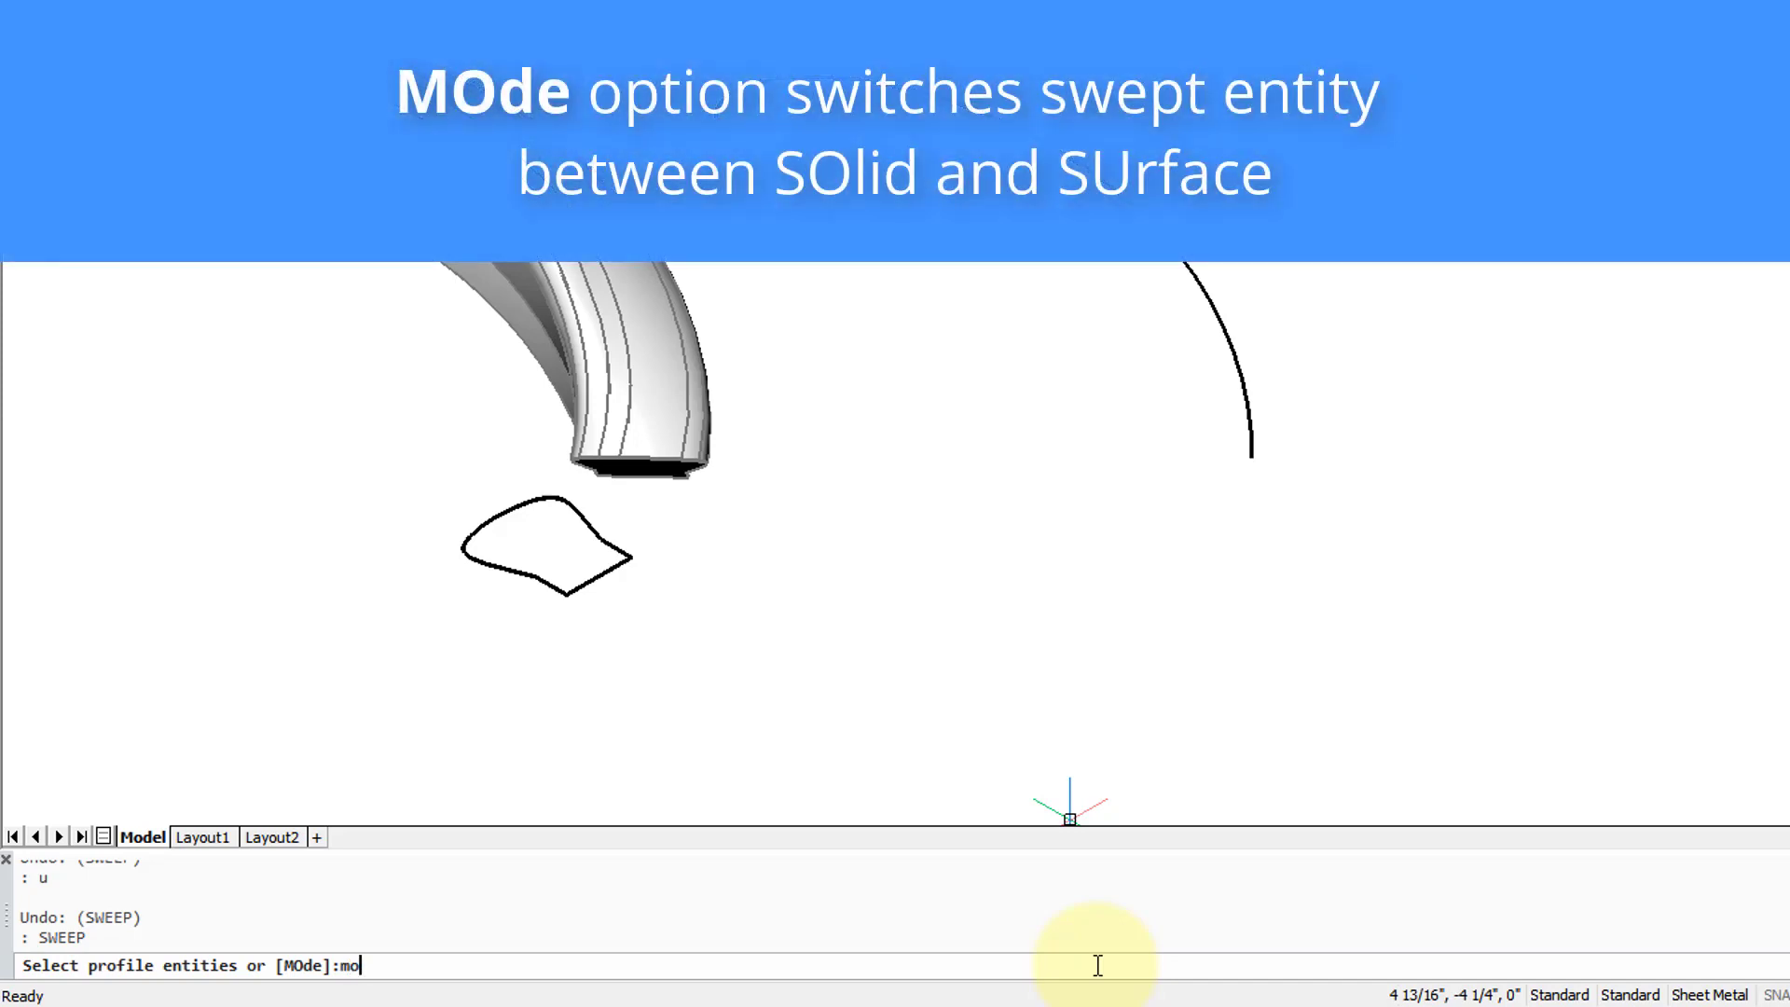
{"action": "type", "text": "mo"}
{"action": "key", "text": "Return"}
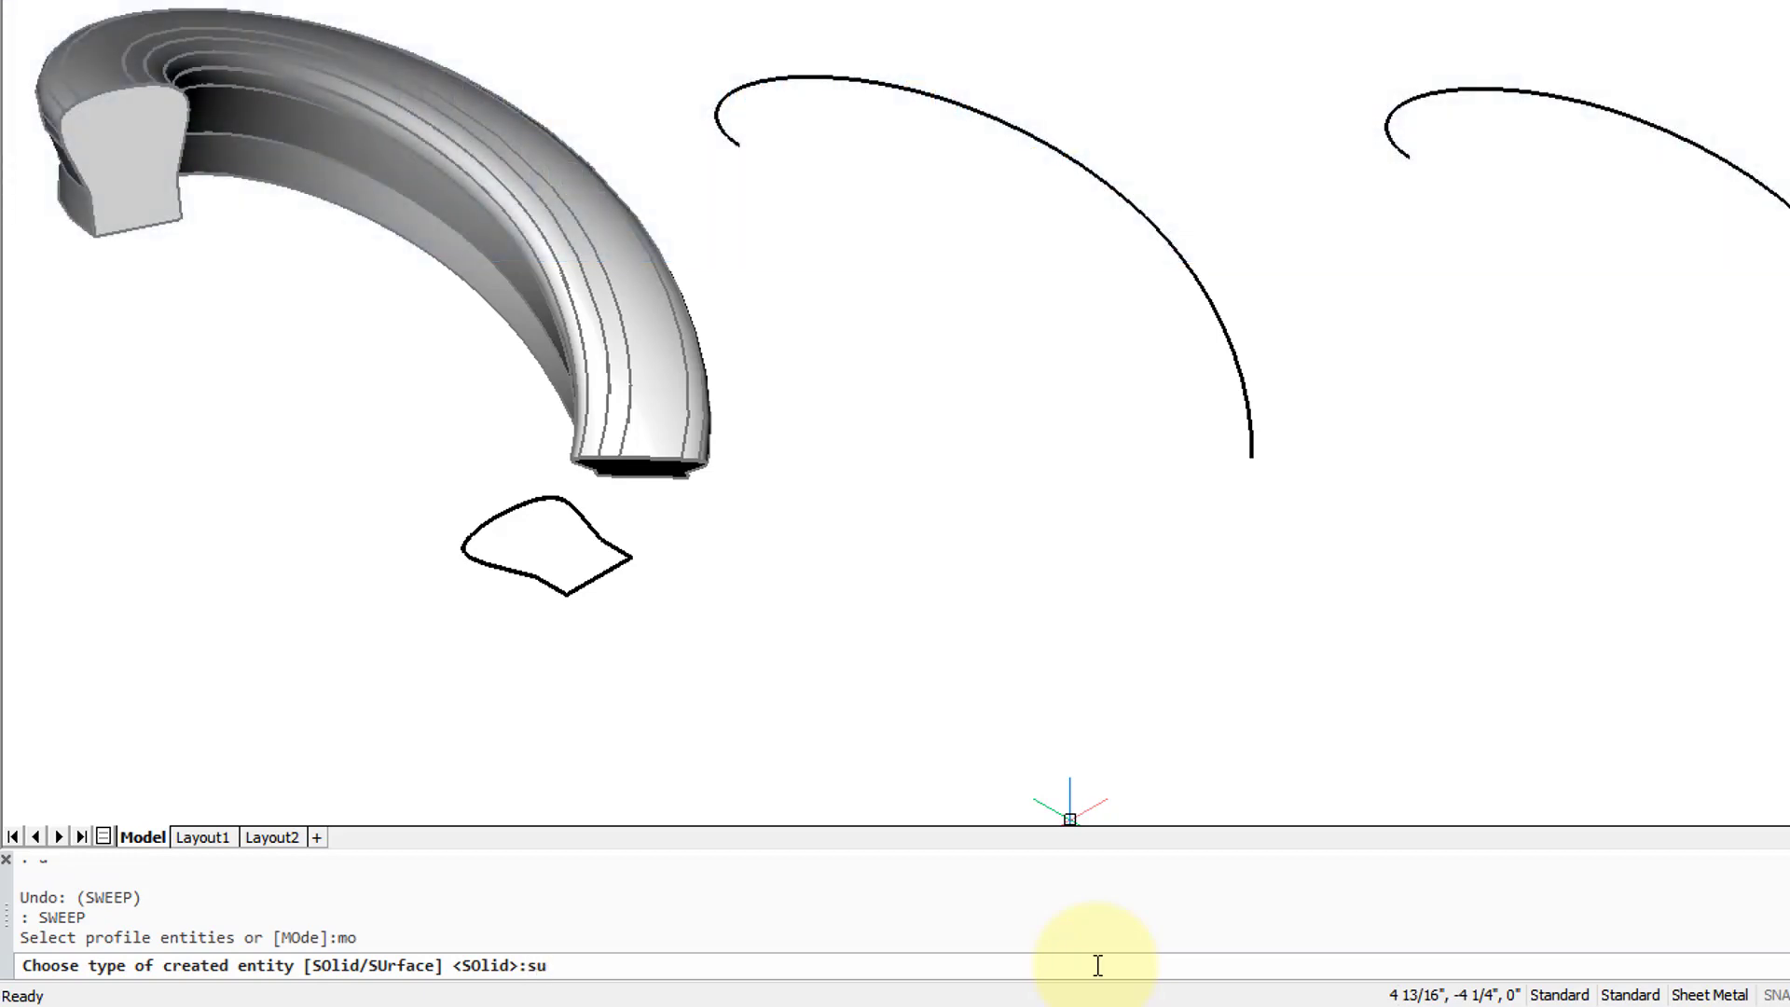
{"action": "type", "text": "su"}
{"action": "key", "text": "Return"}
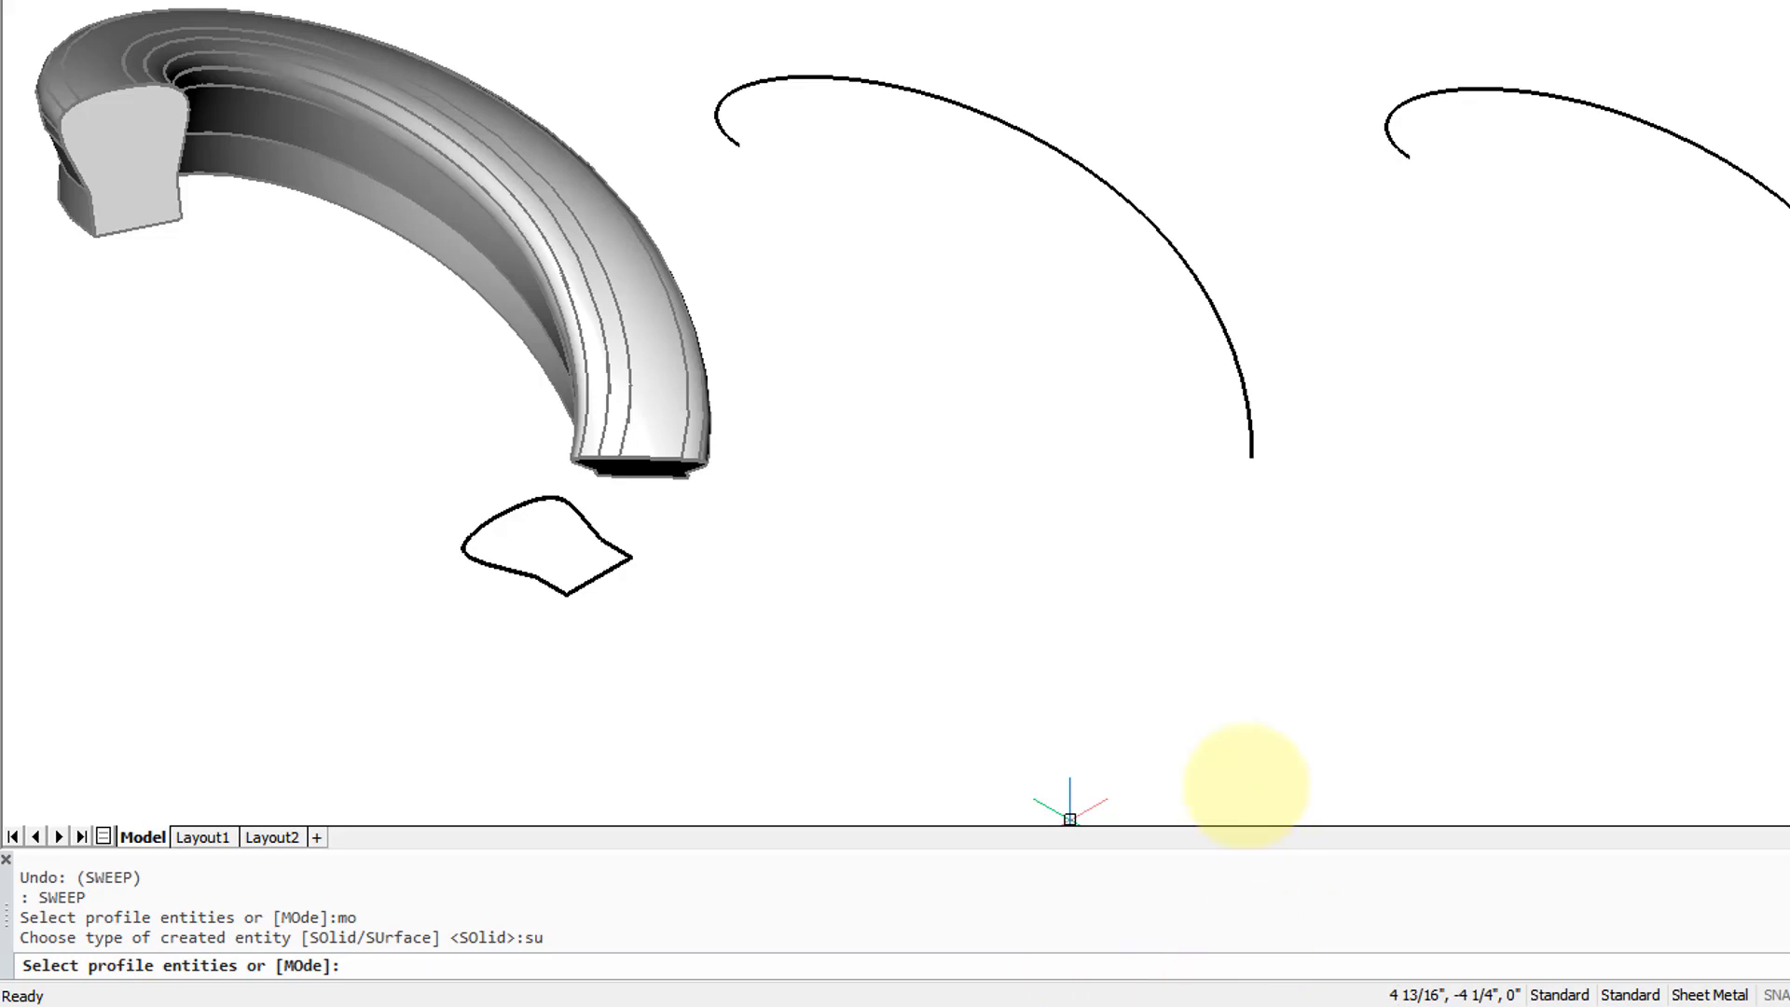
{"action": "left_click", "coordinate": [597, 575]}
{"action": "key", "text": "Return"}
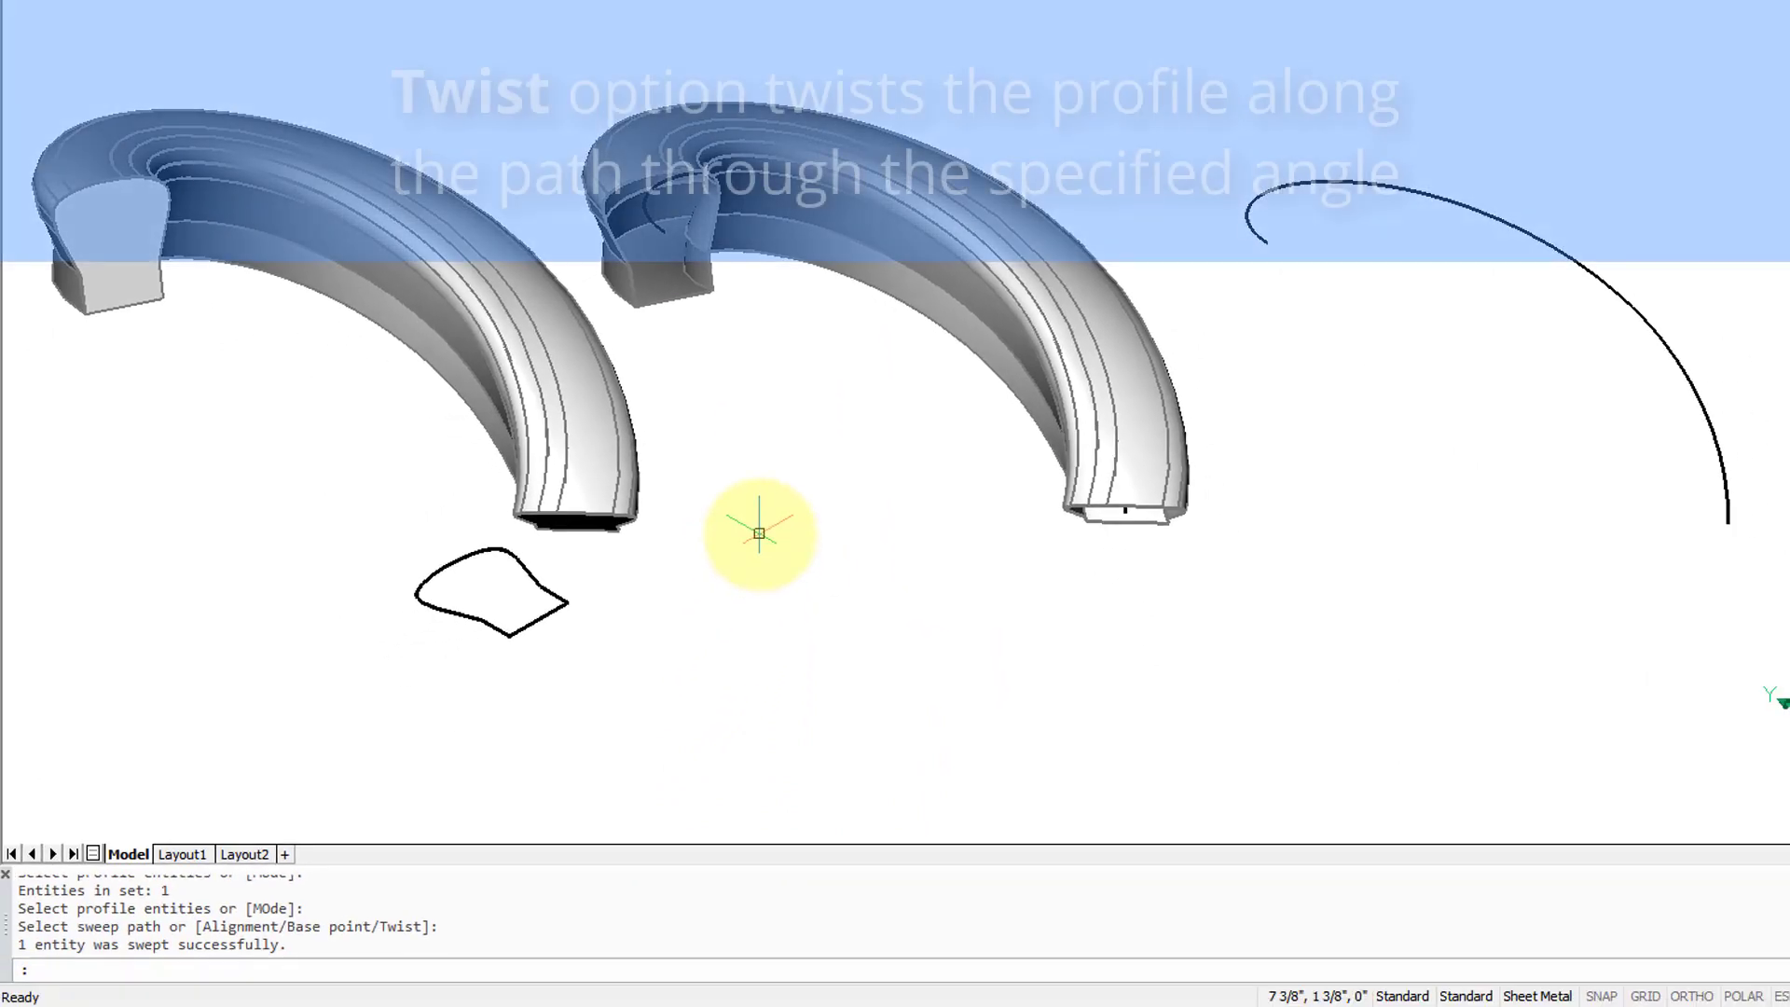
{"action": "left_click", "coordinate": [516, 629]}
{"action": "key", "text": "Return"}
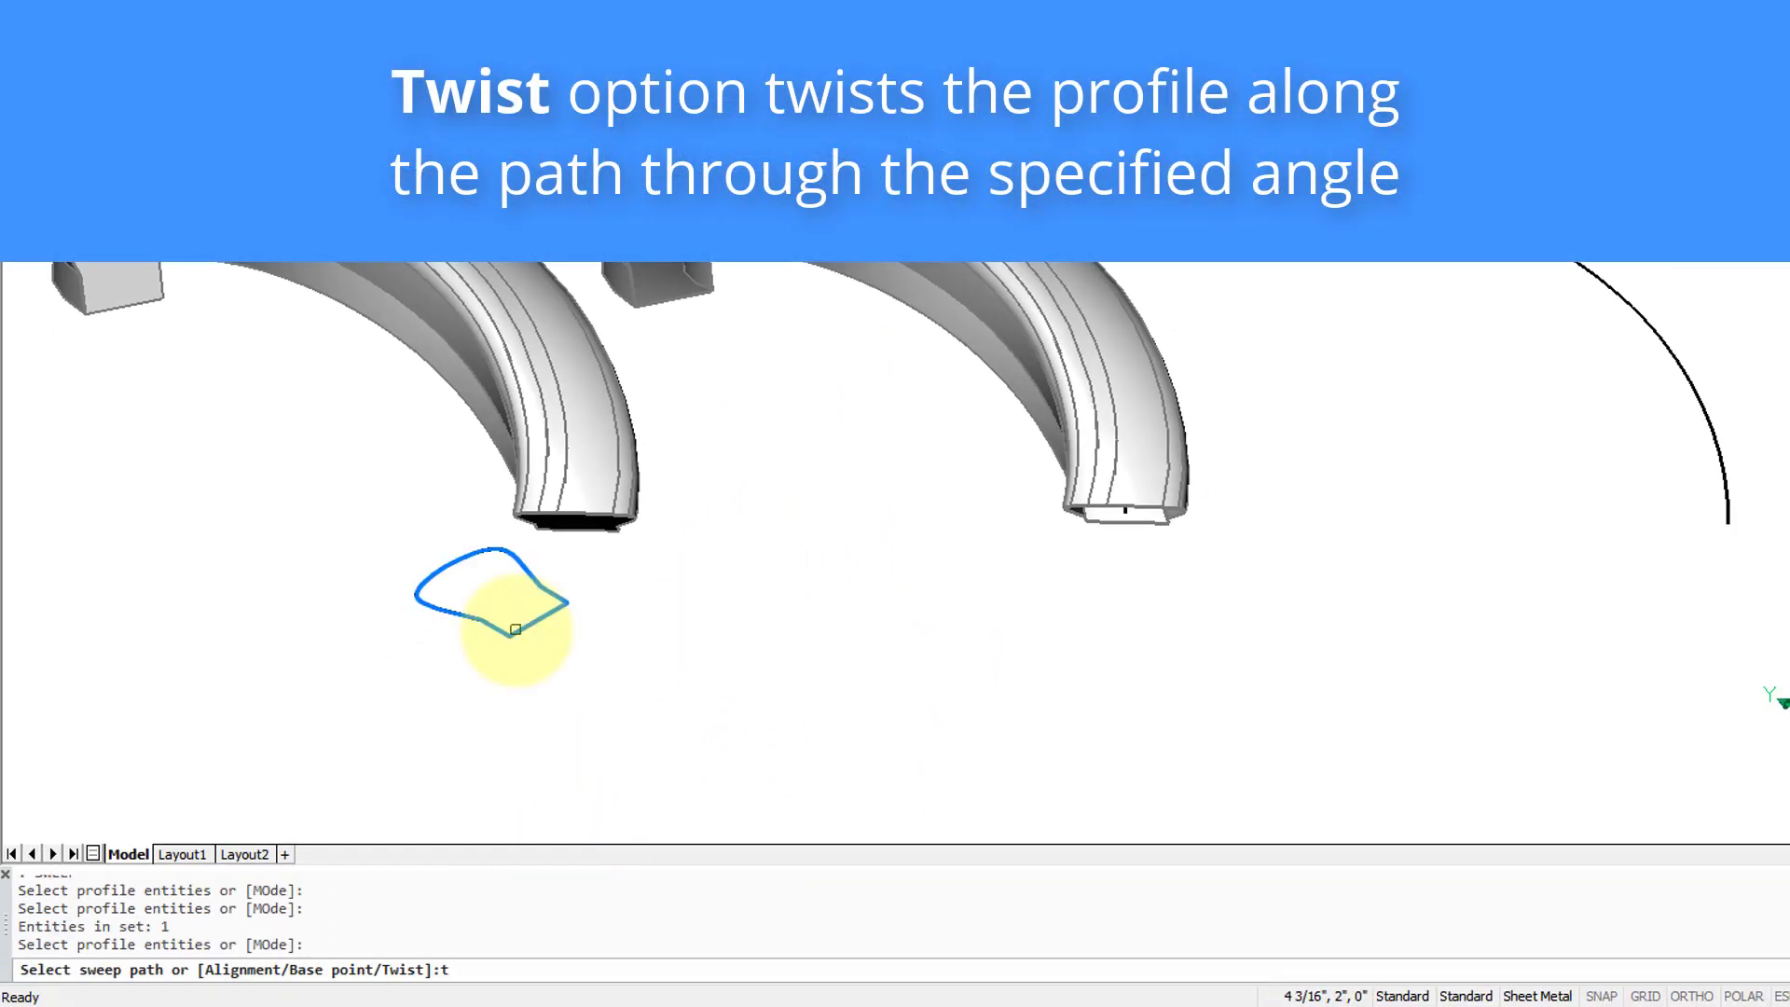
{"action": "type", "text": "t"}
{"action": "key", "text": "Return"}
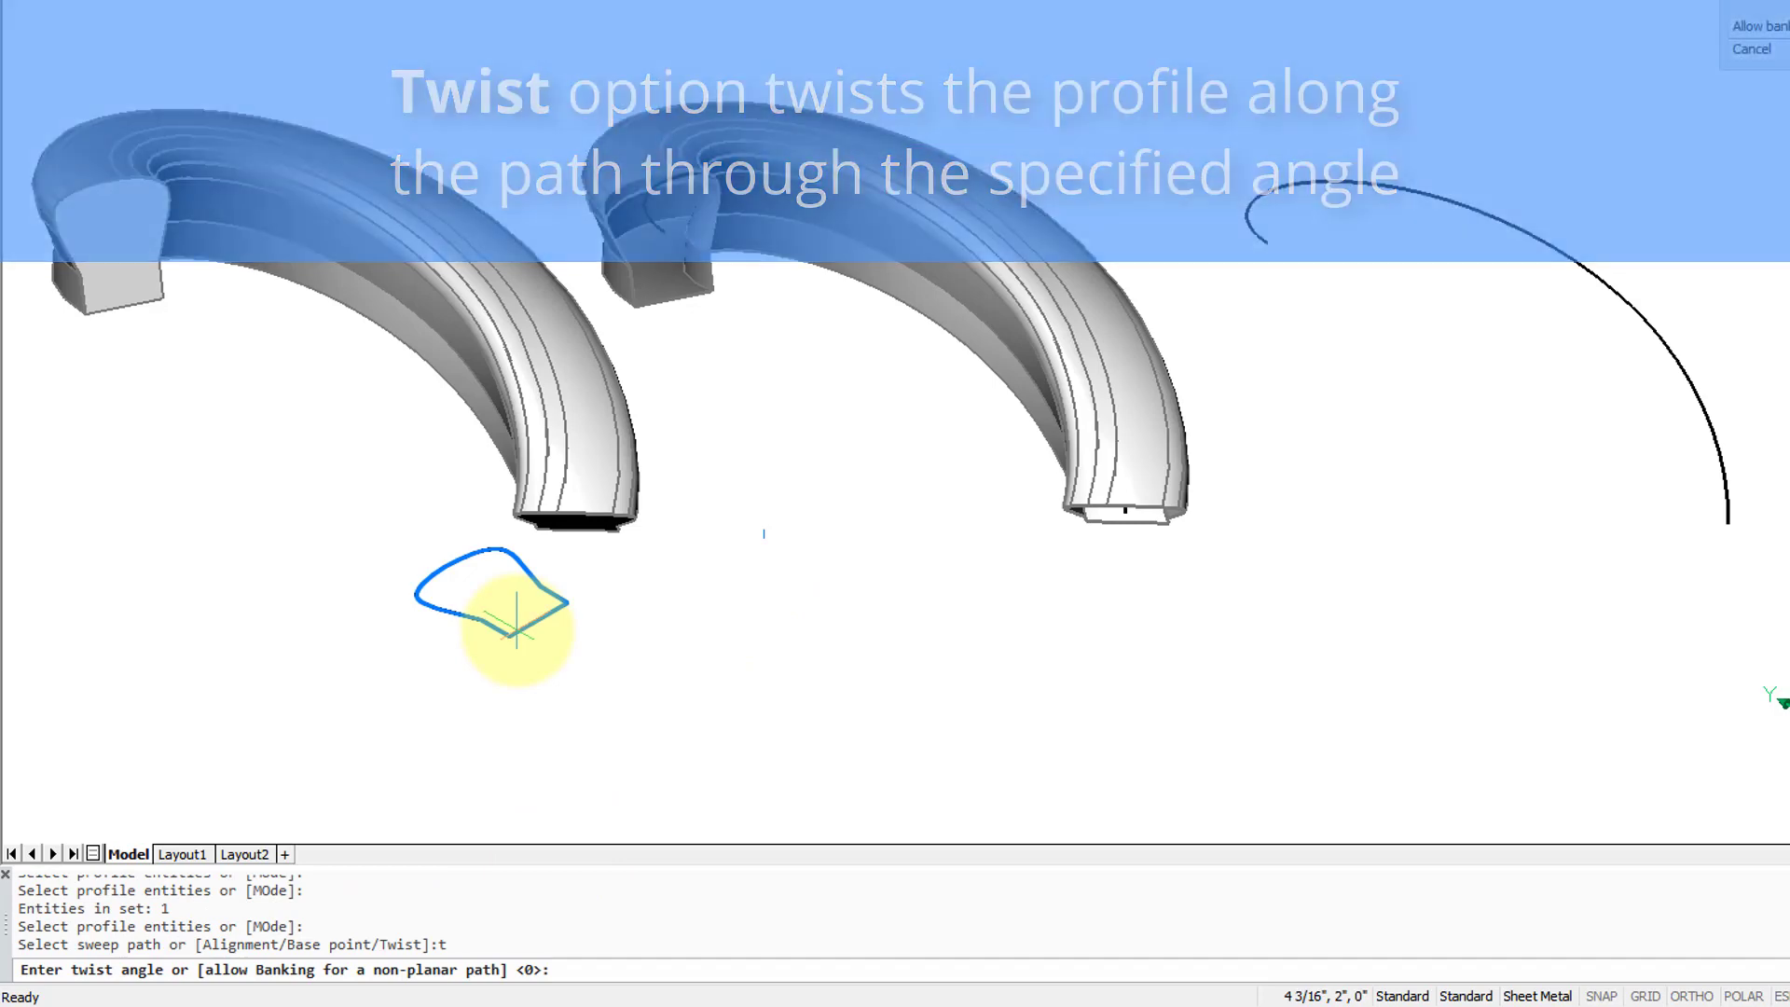
{"action": "type", "text": "90"}
{"action": "key", "text": "Return"}
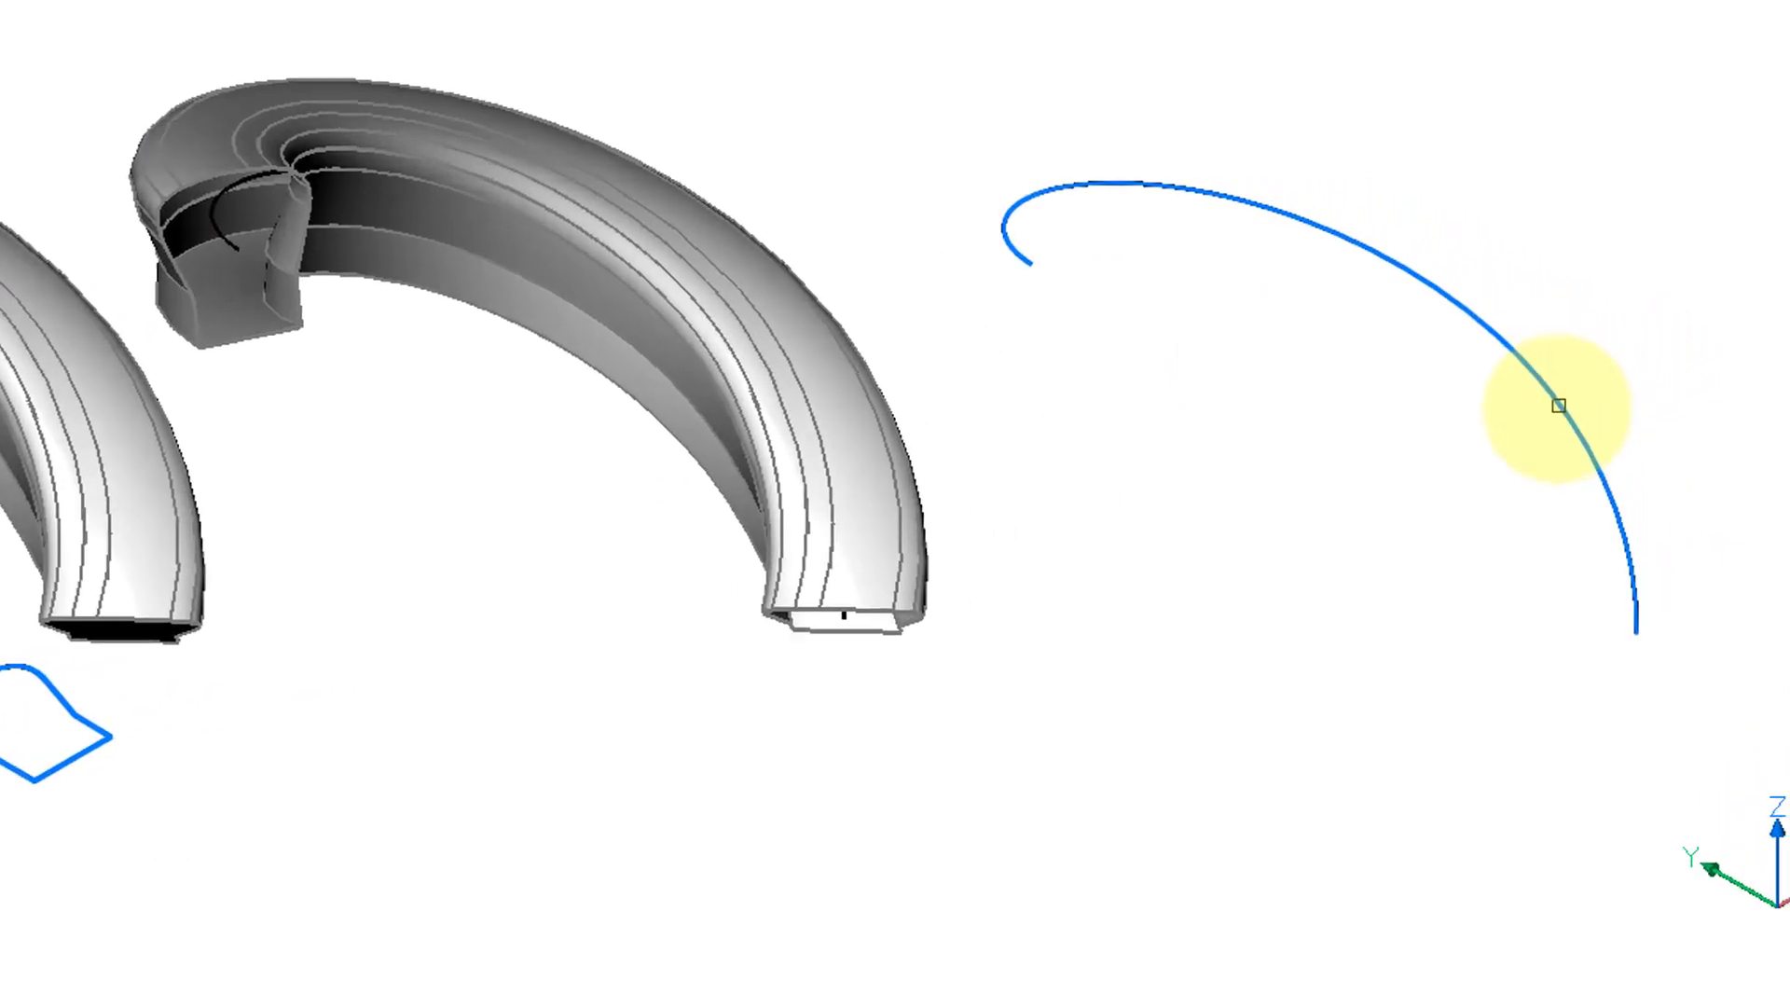
{"action": "left_click", "coordinate": [1559, 405]}
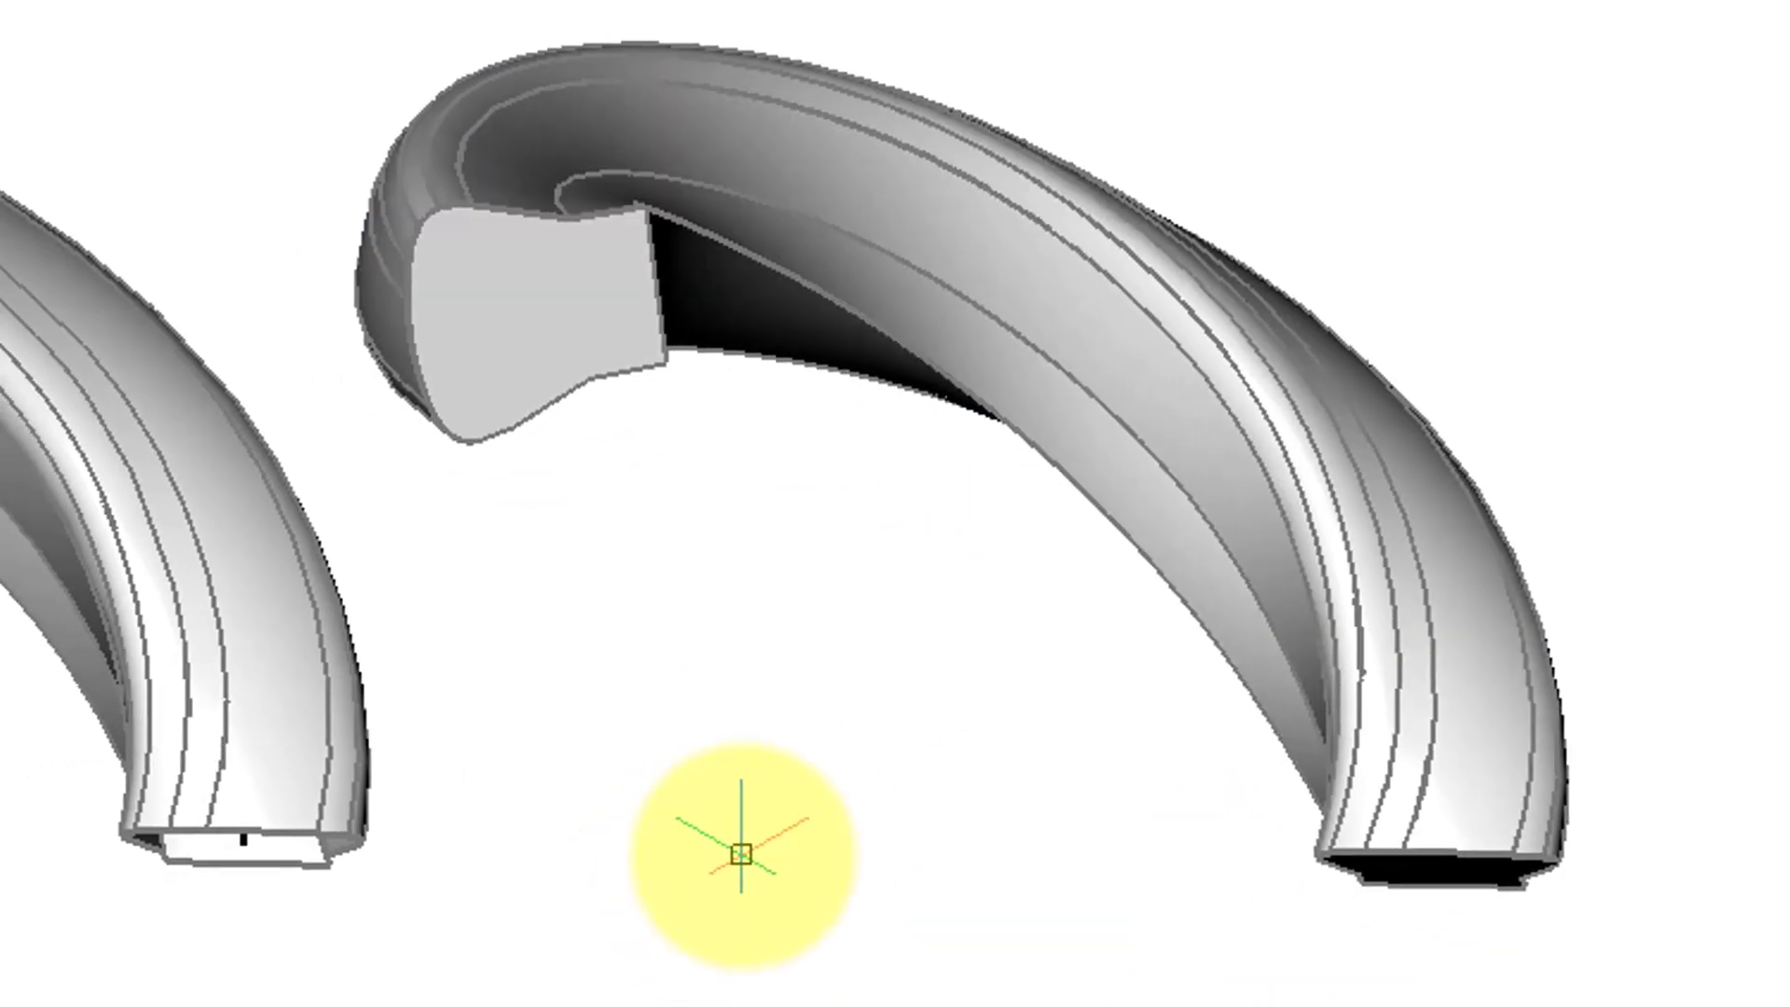
Undo the twisted sweep and the middle arc's sweep
{"action": "type", "text": "u"}
{"action": "key", "text": "Return"}
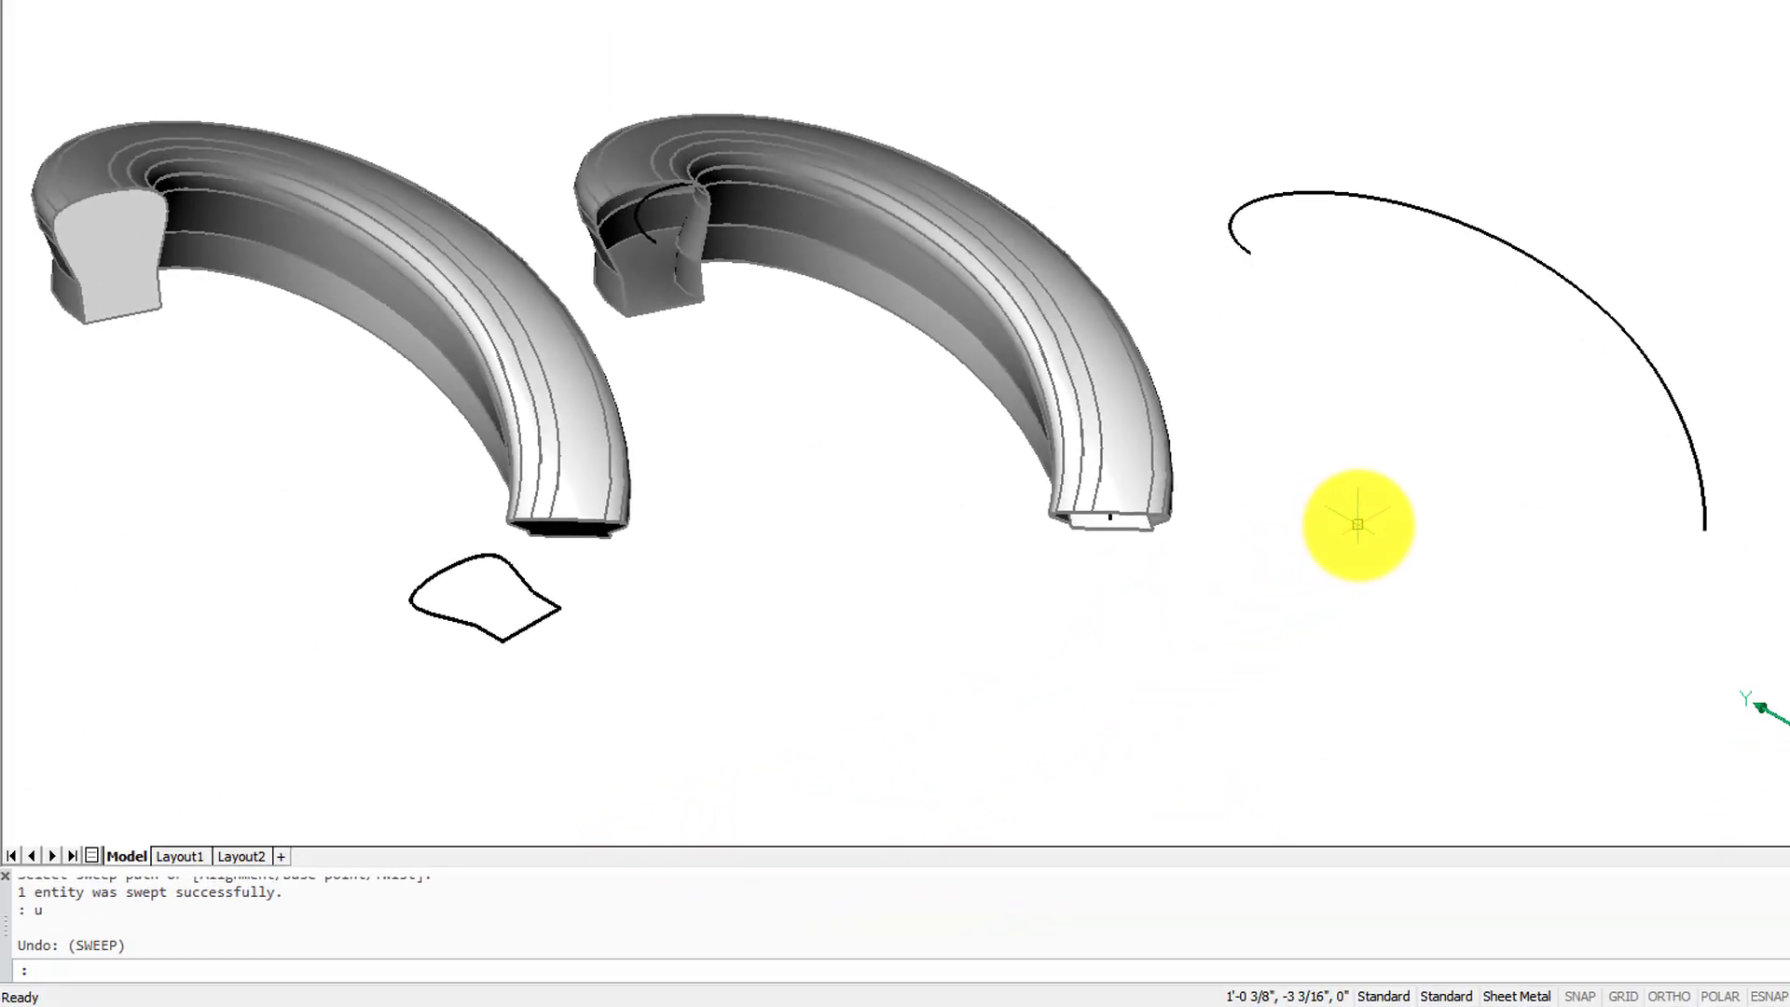
{"action": "type", "text": "u"}
{"action": "key", "text": "Return"}
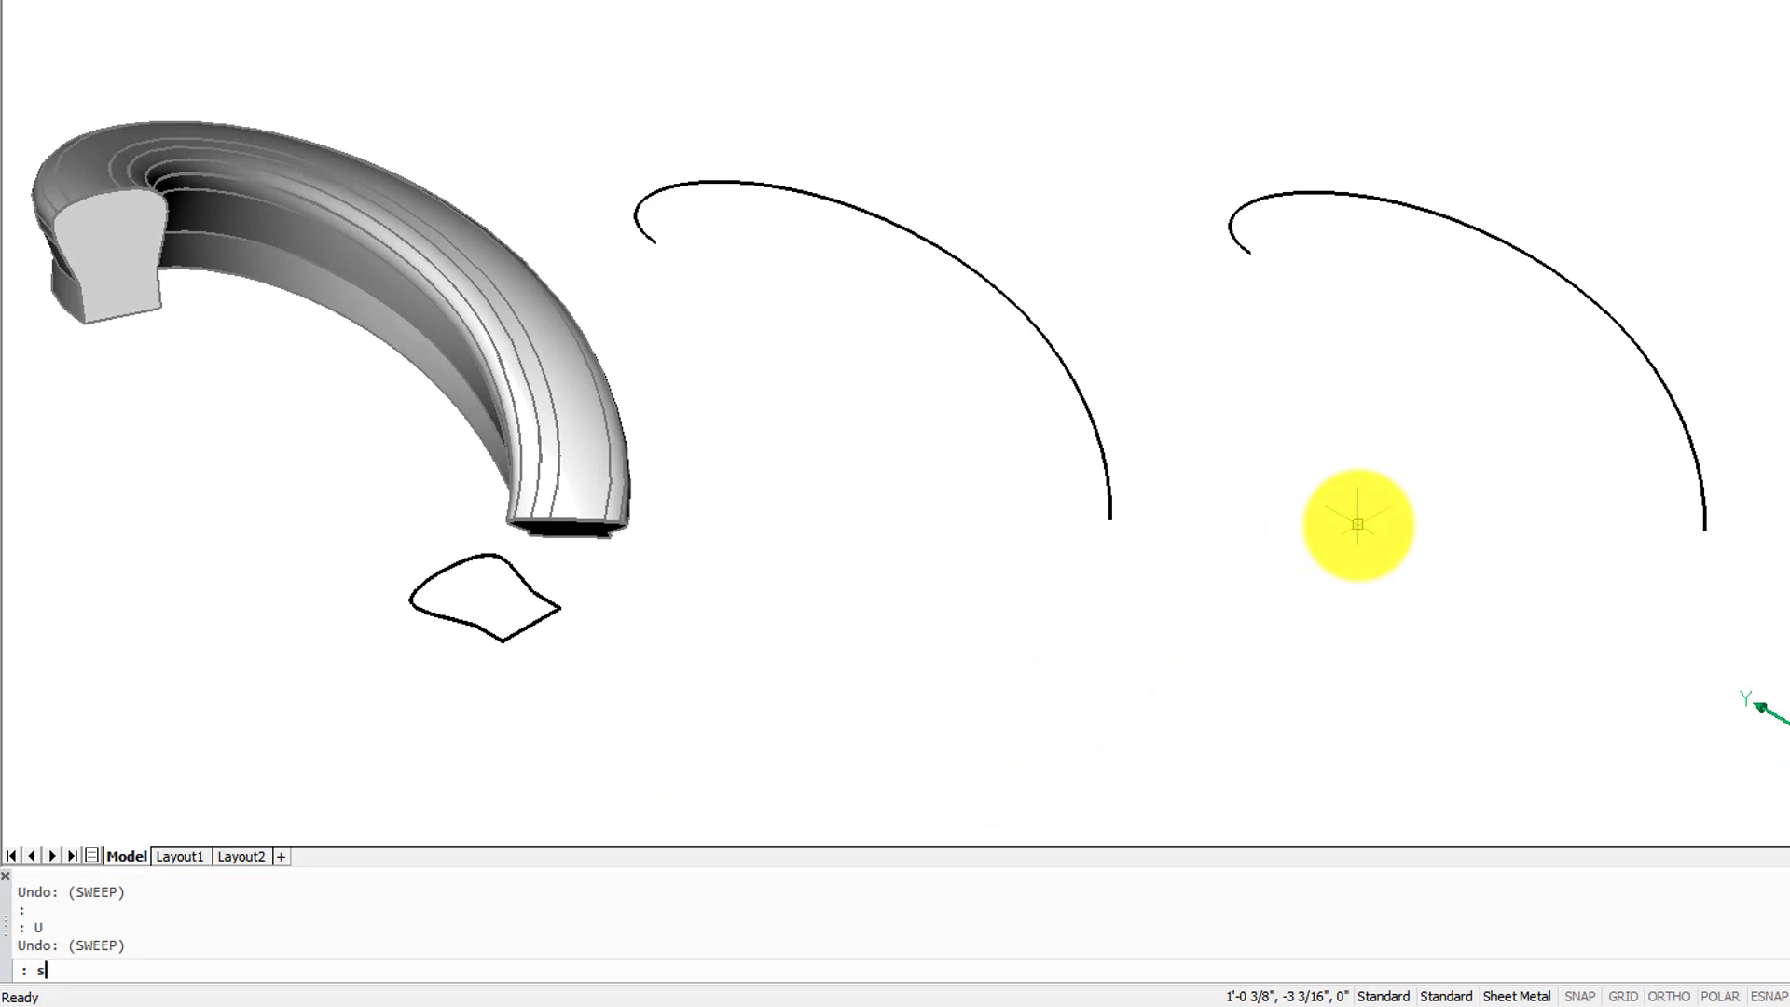
Sweep the irregular profile again, choosing the profile Alignment option
{"action": "type", "text": "swee"}
{"action": "key", "text": "Return"}
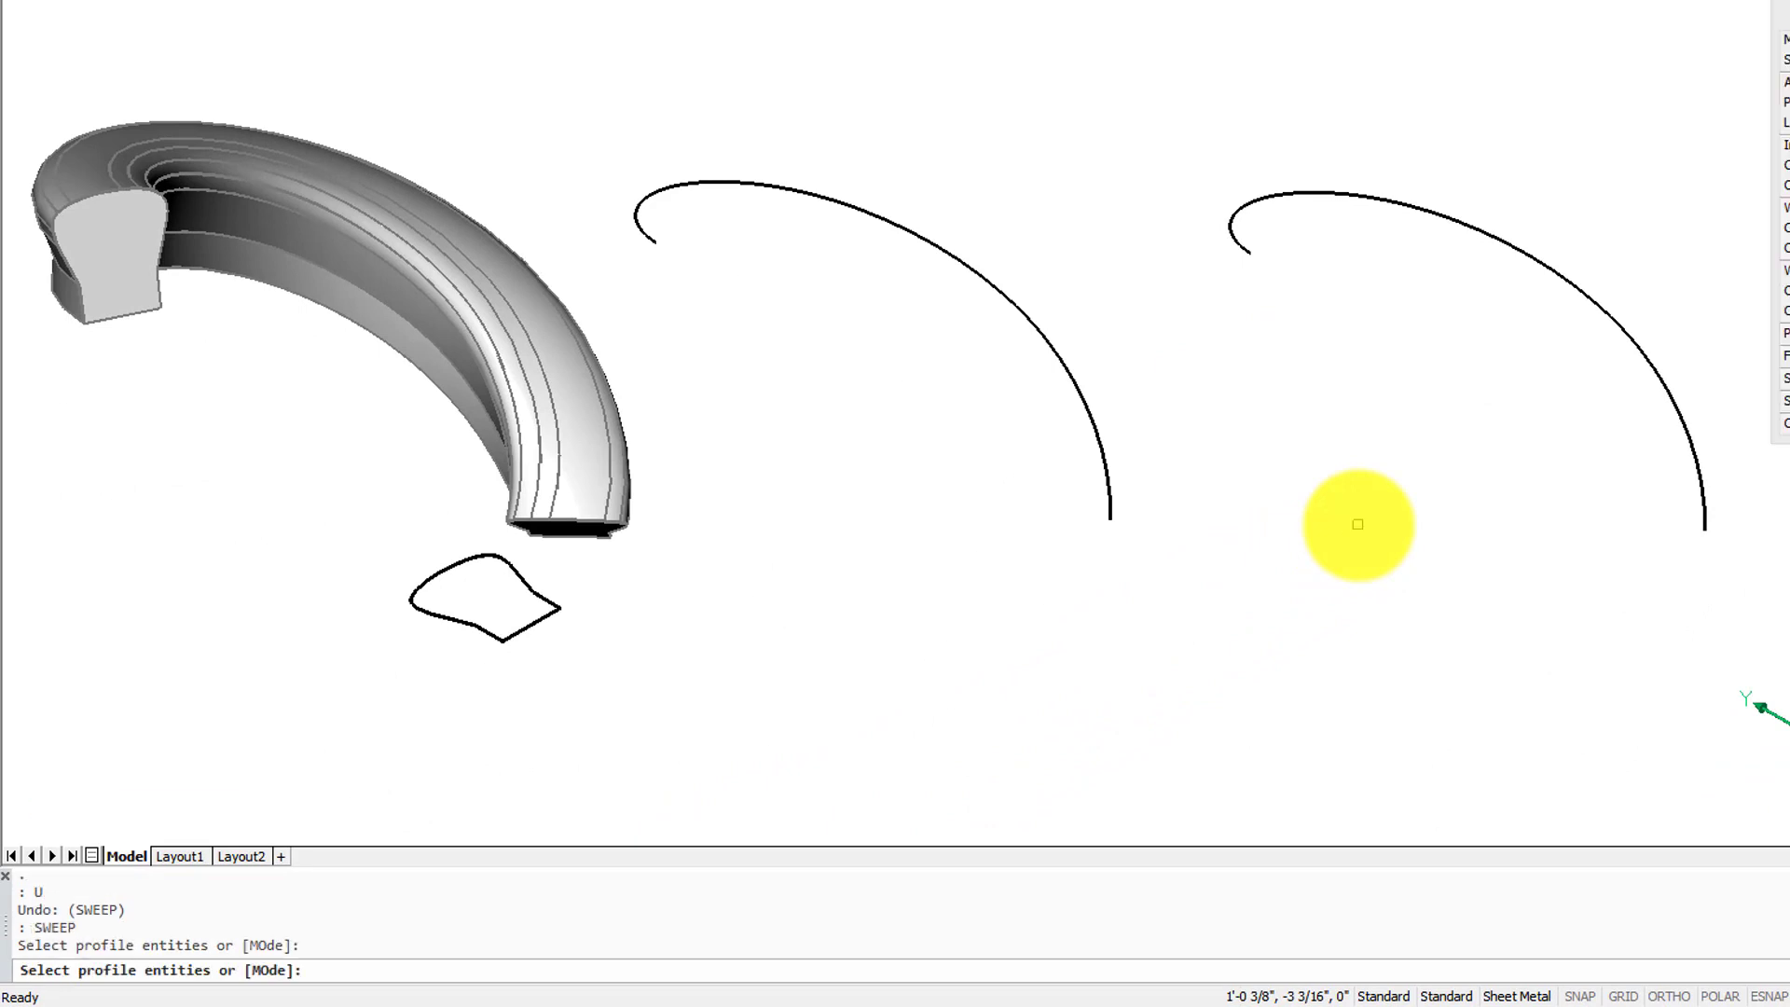
{"action": "left_click", "coordinate": [537, 633]}
{"action": "key", "text": "Return"}
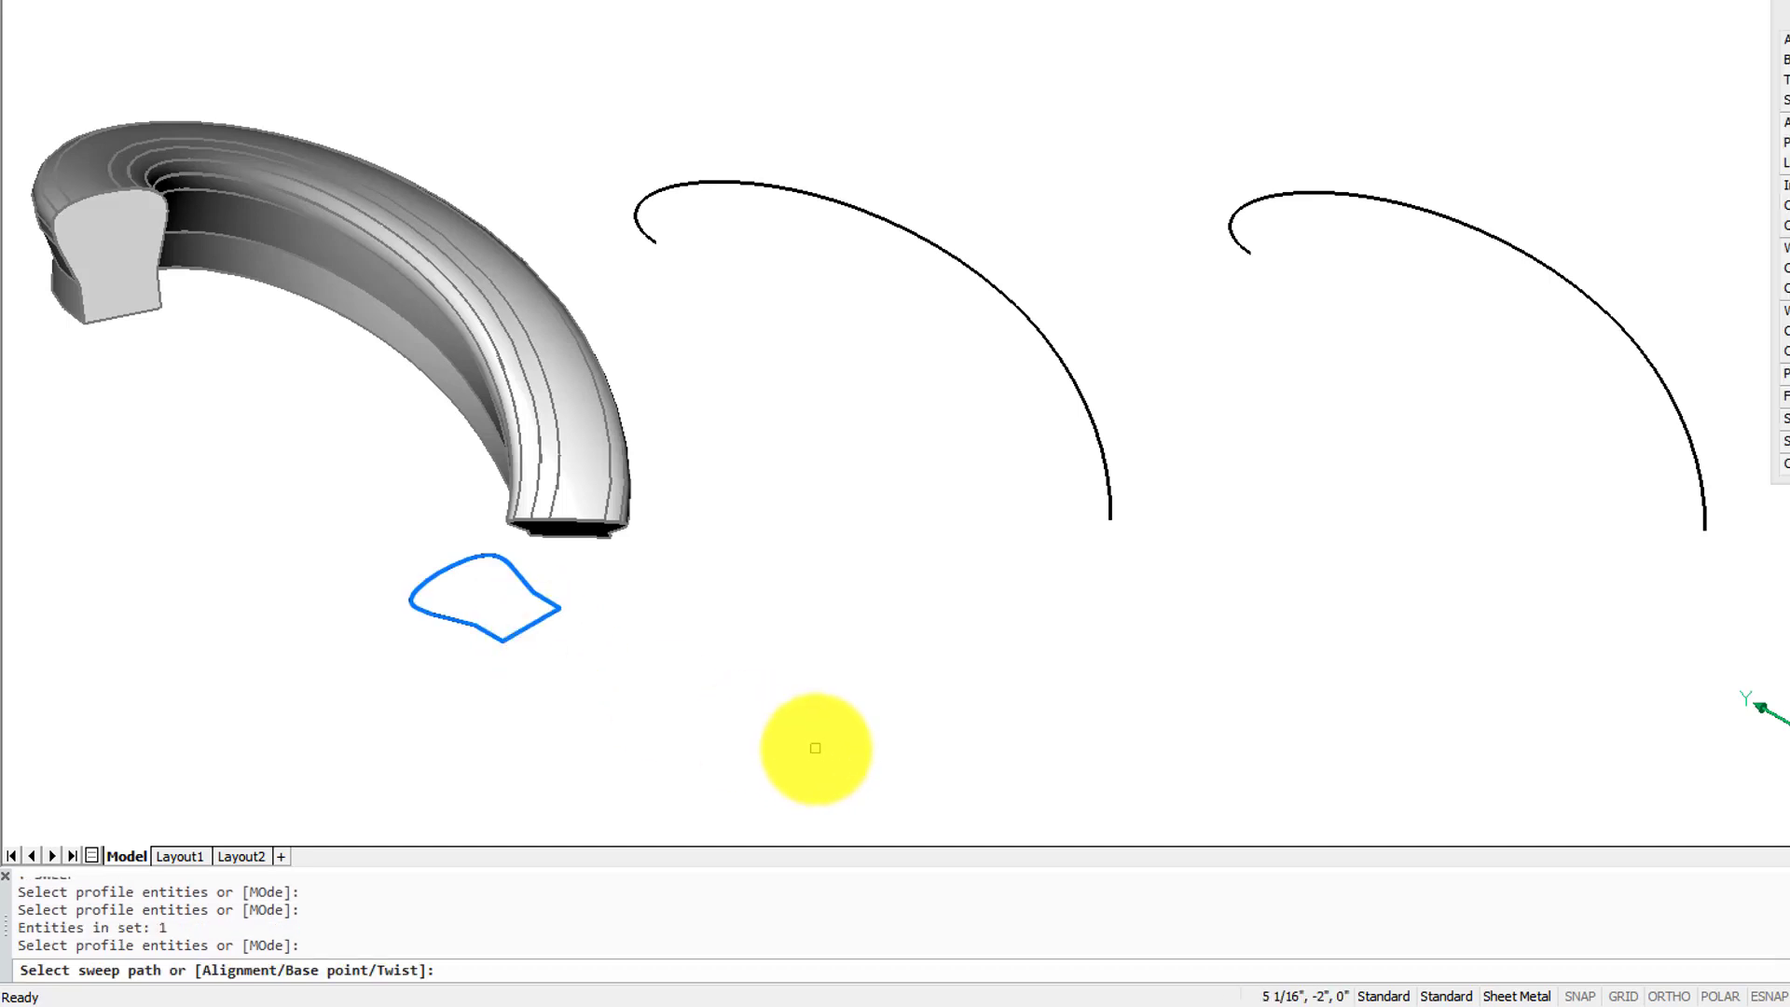
{"action": "type", "text": "a"}
{"action": "key", "text": "Return"}
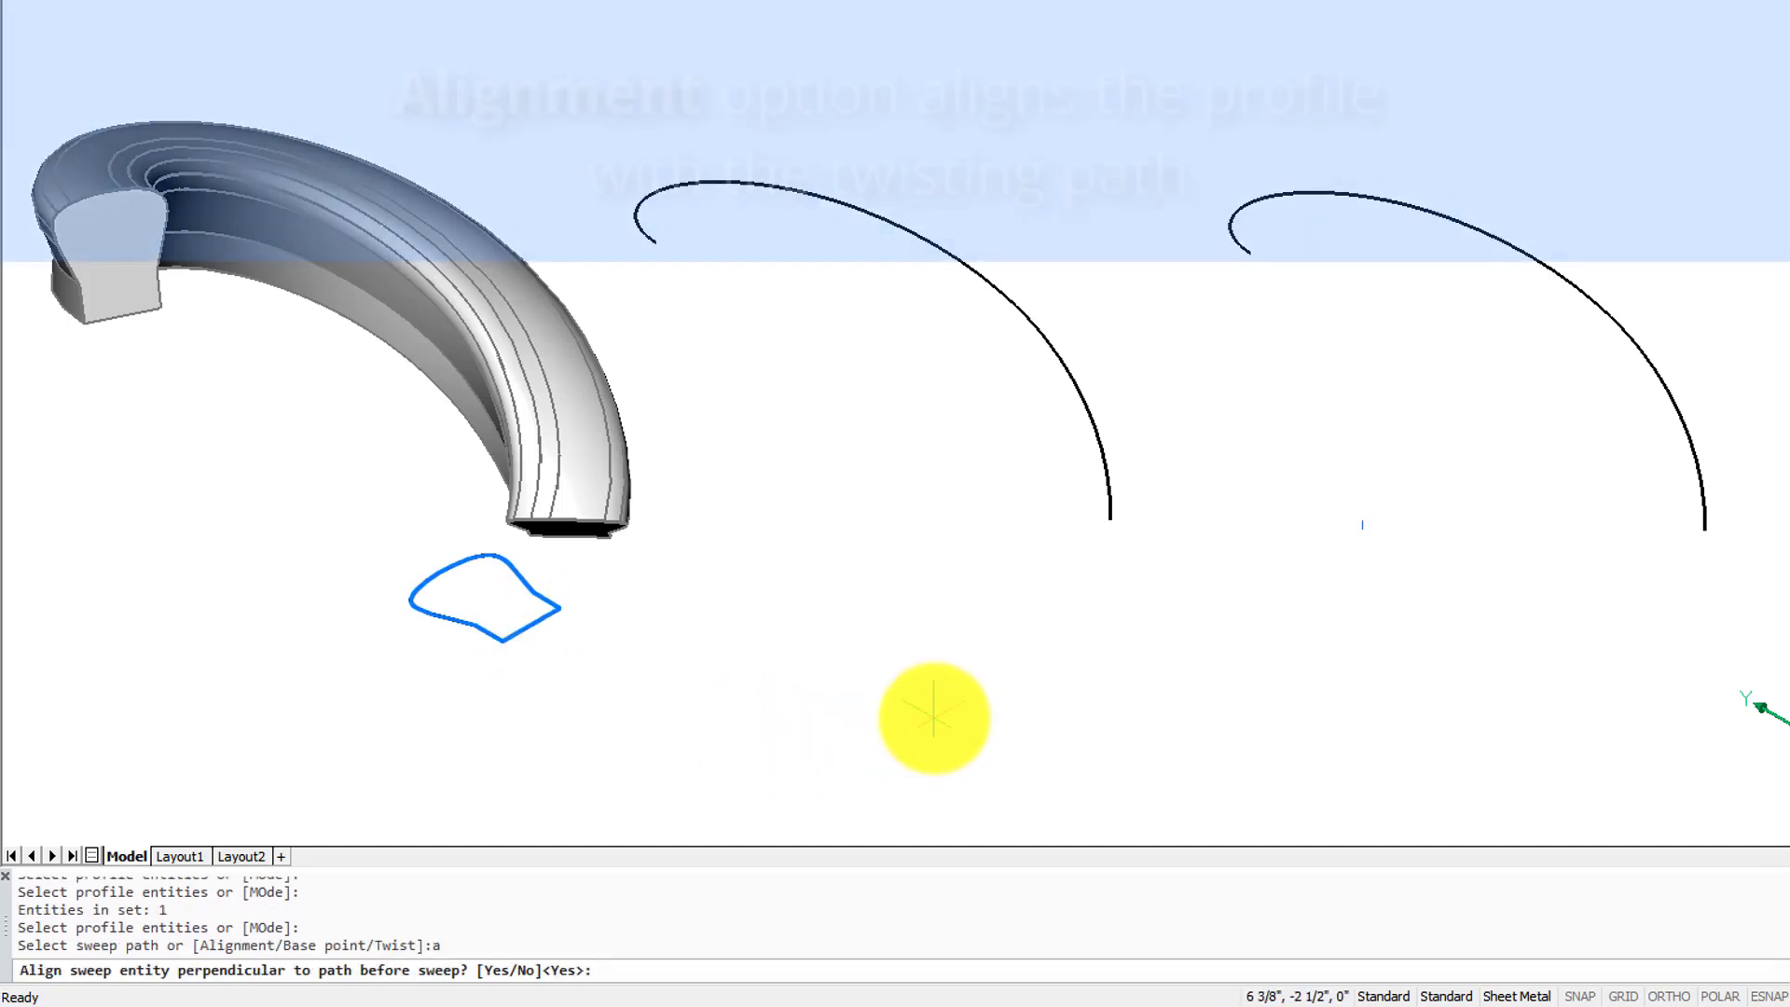